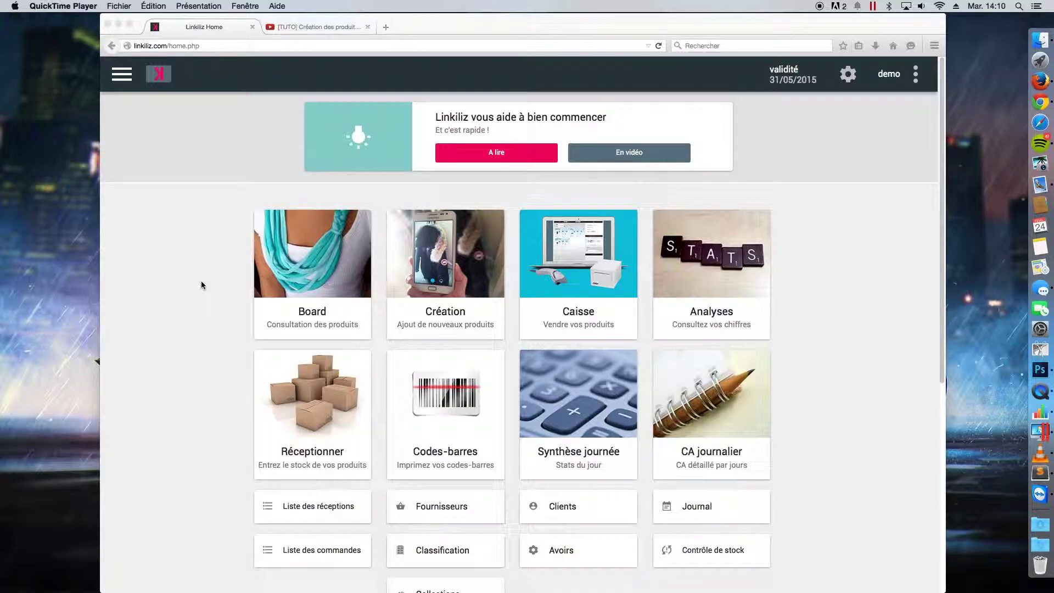
# Open the product Board and filter the products by the supplier Armani.
pyautogui.click(199, 301)
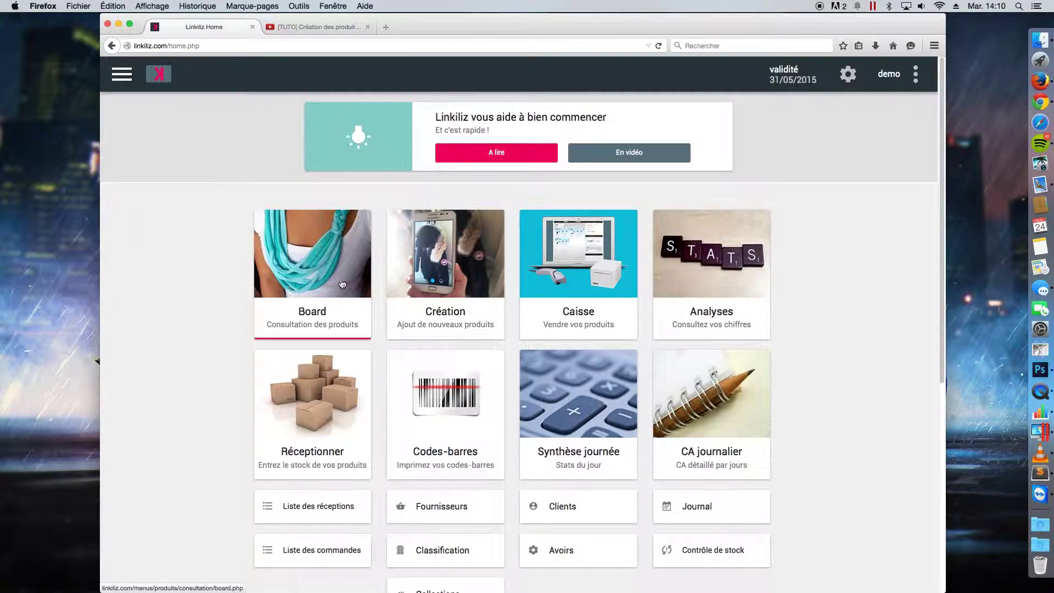
pyautogui.click(315, 288)
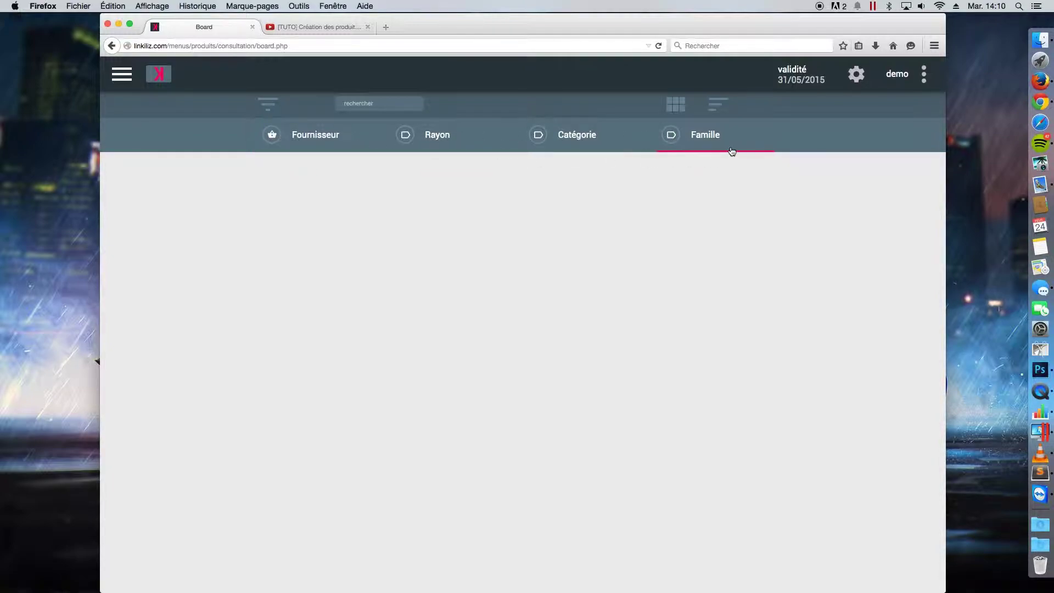
pyautogui.click(311, 147)
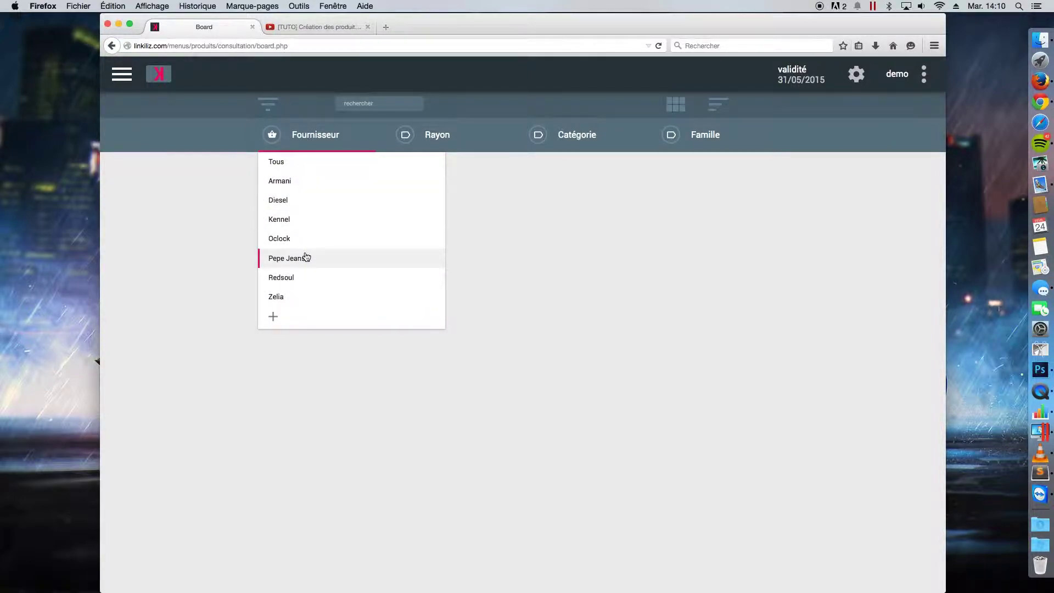
pyautogui.click(301, 186)
# Filter the board by the suppliers Diesel, Oclock and Pepe Jeans in turn, ending with all suppliers (Tous).
pyautogui.click(300, 145)
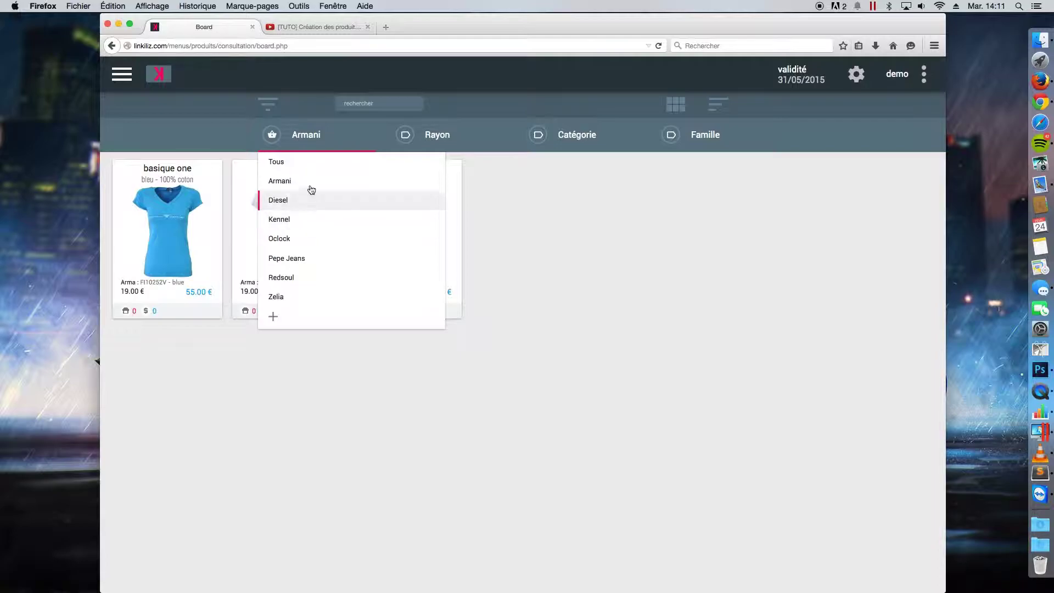
pyautogui.click(307, 201)
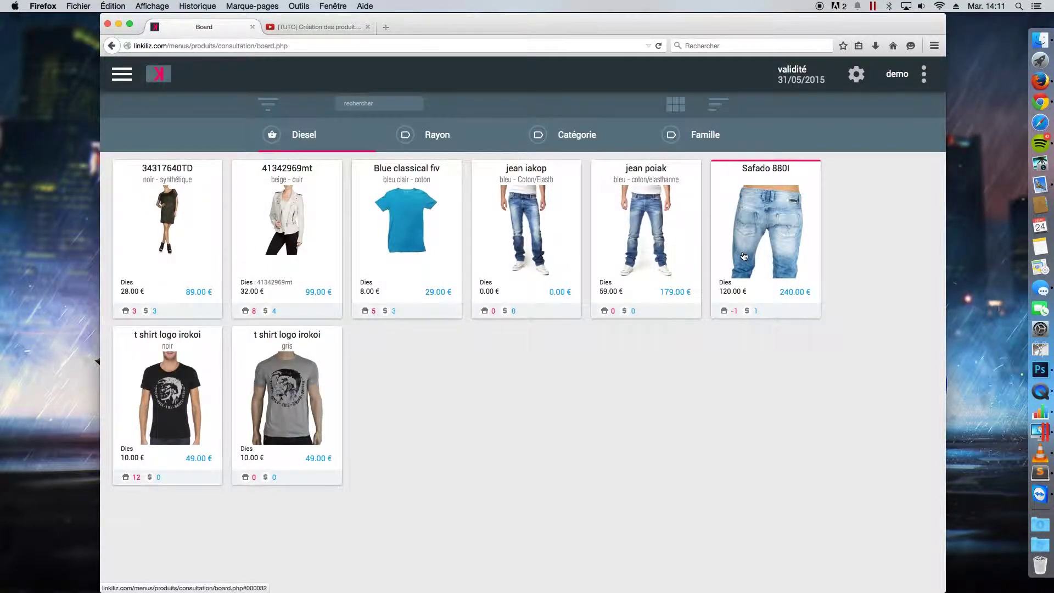
pyautogui.click(305, 138)
pyautogui.click(299, 239)
pyautogui.click(303, 136)
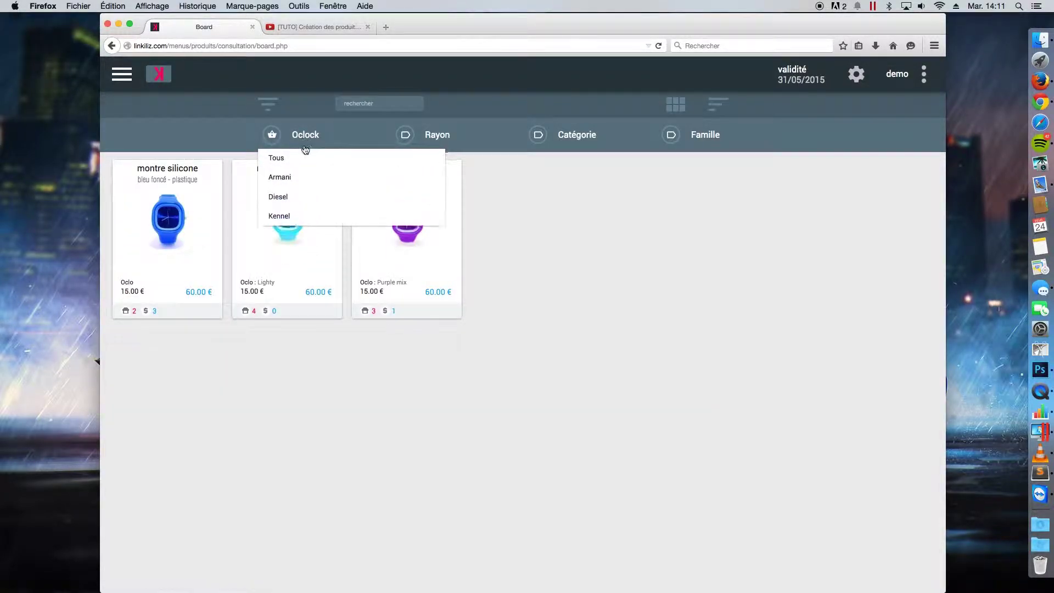
pyautogui.click(302, 262)
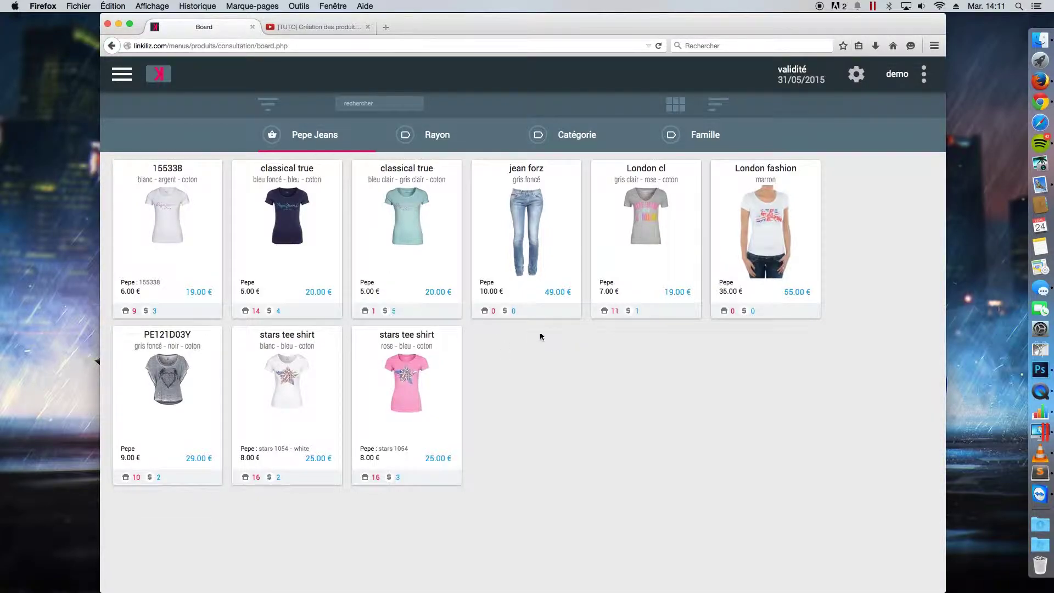
pyautogui.click(317, 137)
pyautogui.click(295, 167)
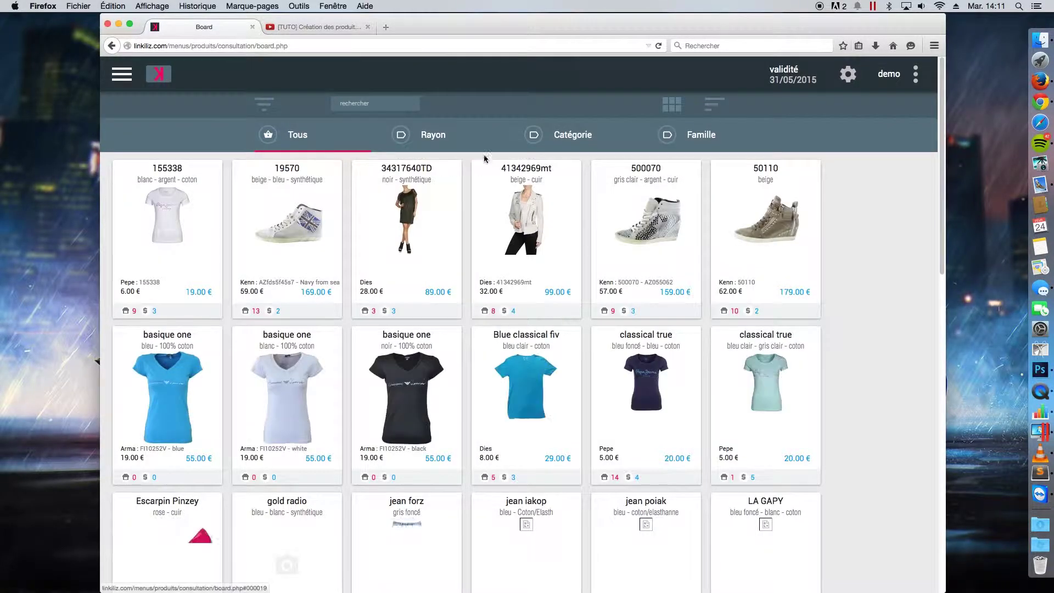
# Filter the board by the department Accessoires and by Prêt à porter, and look through the ready-to-wear products.
pyautogui.click(450, 142)
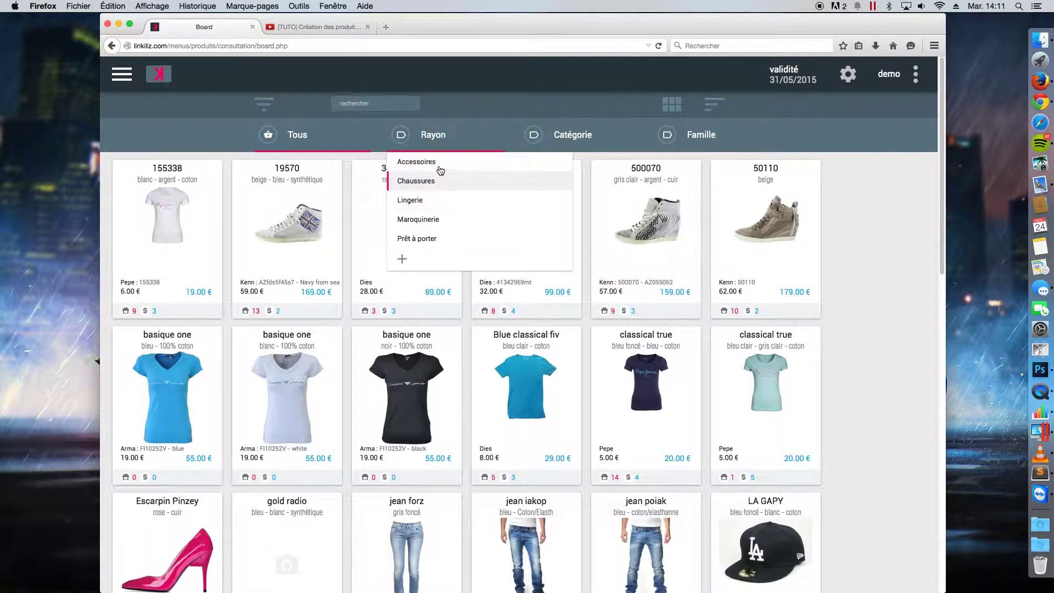
pyautogui.click(437, 162)
pyautogui.click(454, 138)
pyautogui.click(442, 238)
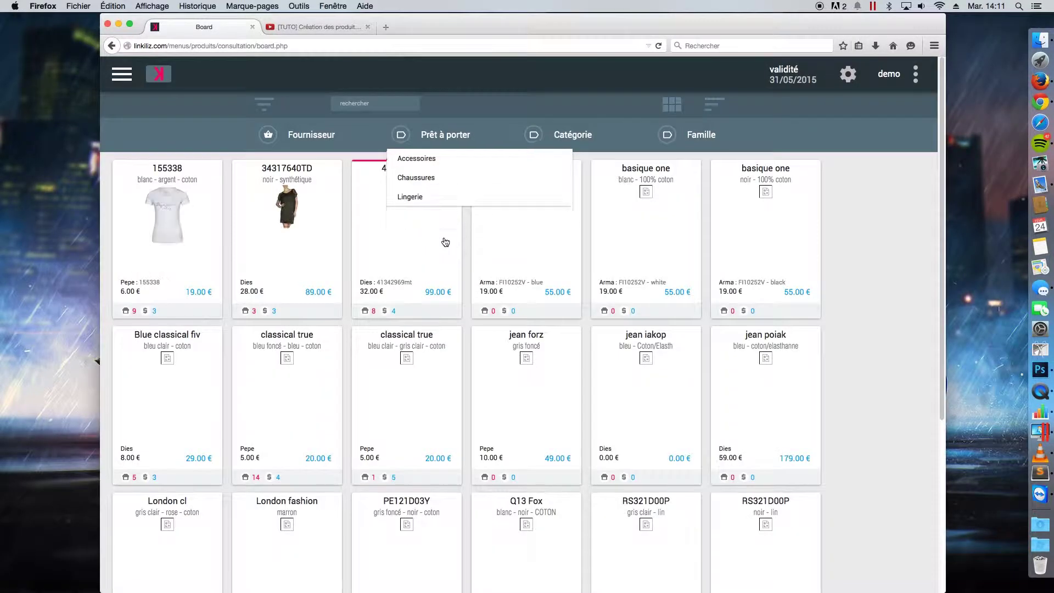
pyautogui.scroll(-3, 776, 315)
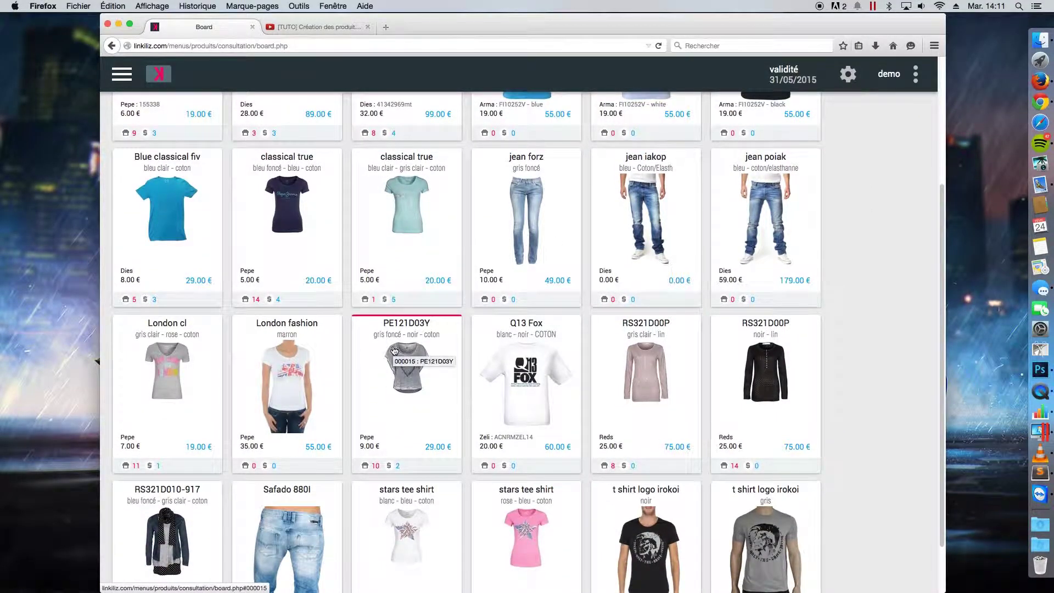
pyautogui.scroll(3, 393, 350)
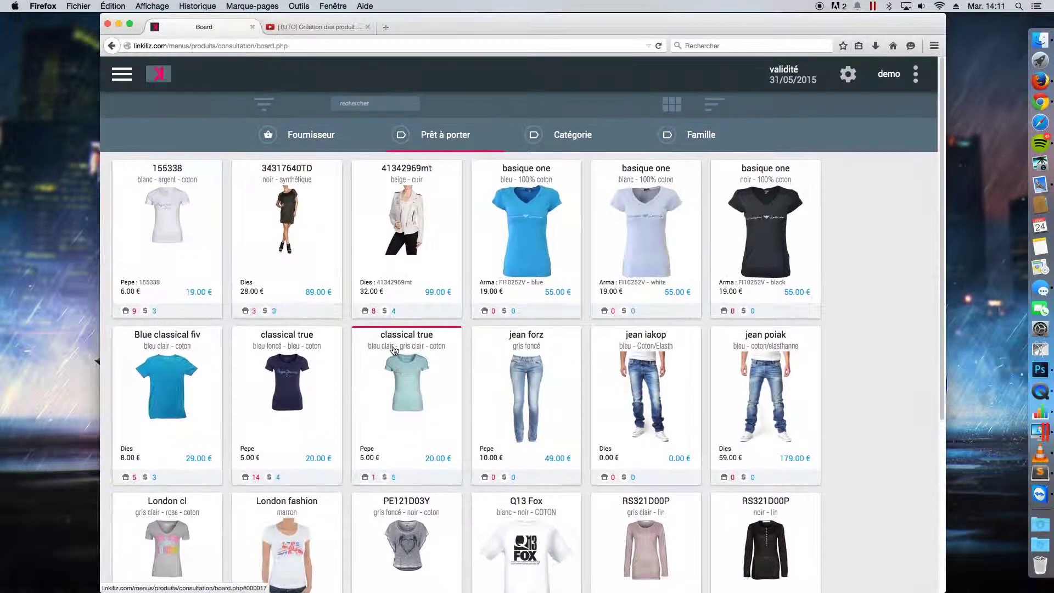
pyautogui.click(351, 147)
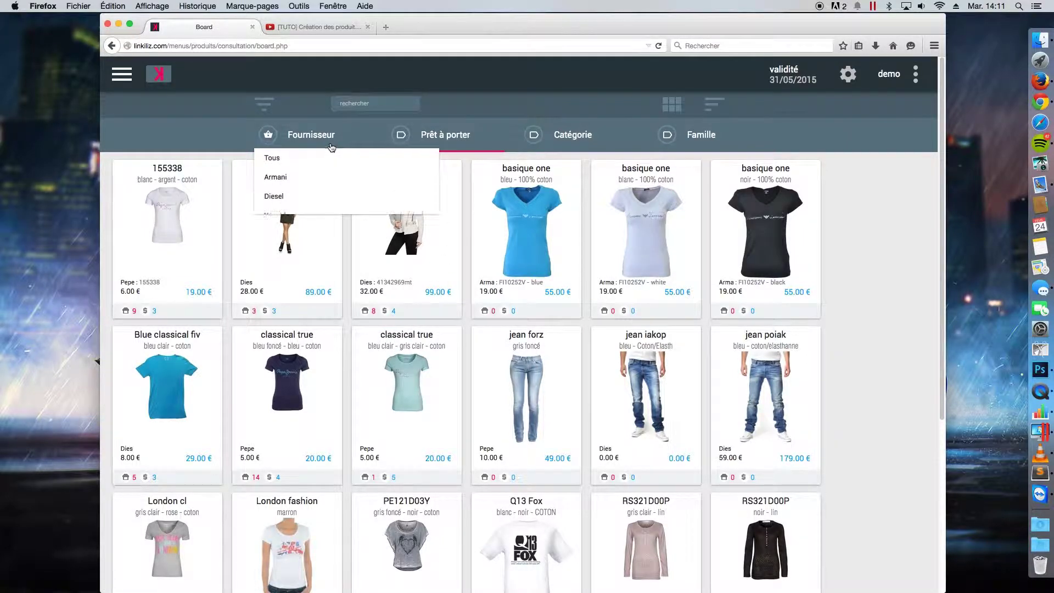
pyautogui.click(417, 137)
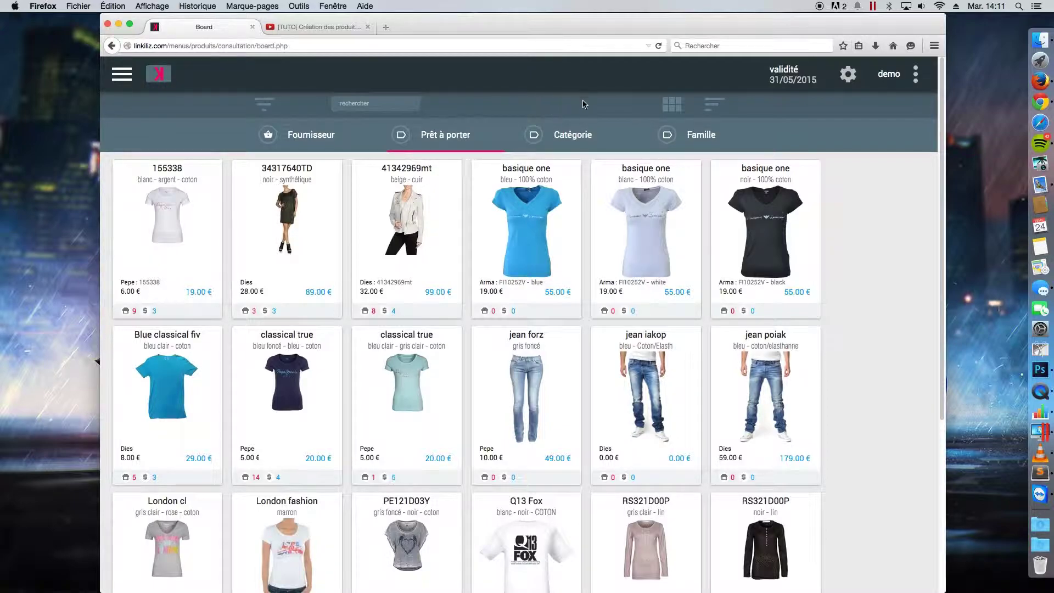
# Restrict the Prêt à porter products to the PE 2015 collection and look through them.
pyautogui.click(265, 108)
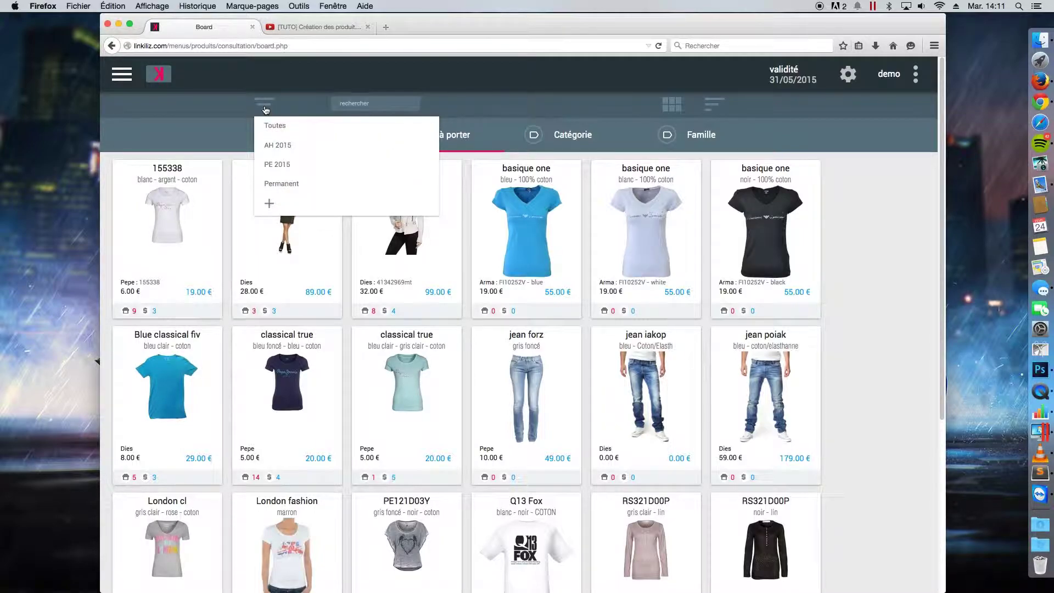
pyautogui.click(292, 165)
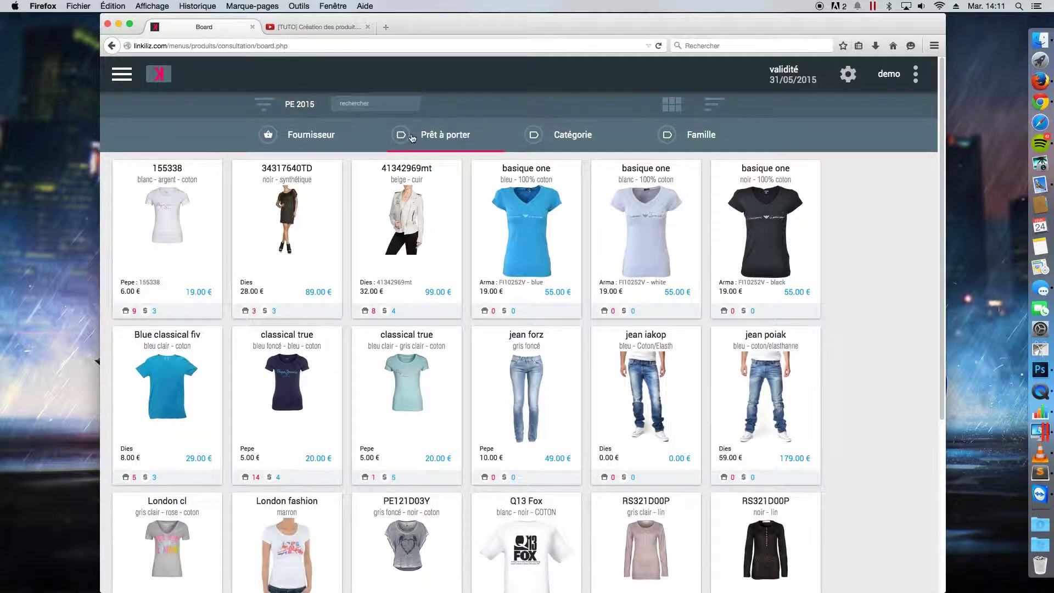
pyautogui.scroll(-3, 429, 364)
pyautogui.scroll(3, 429, 364)
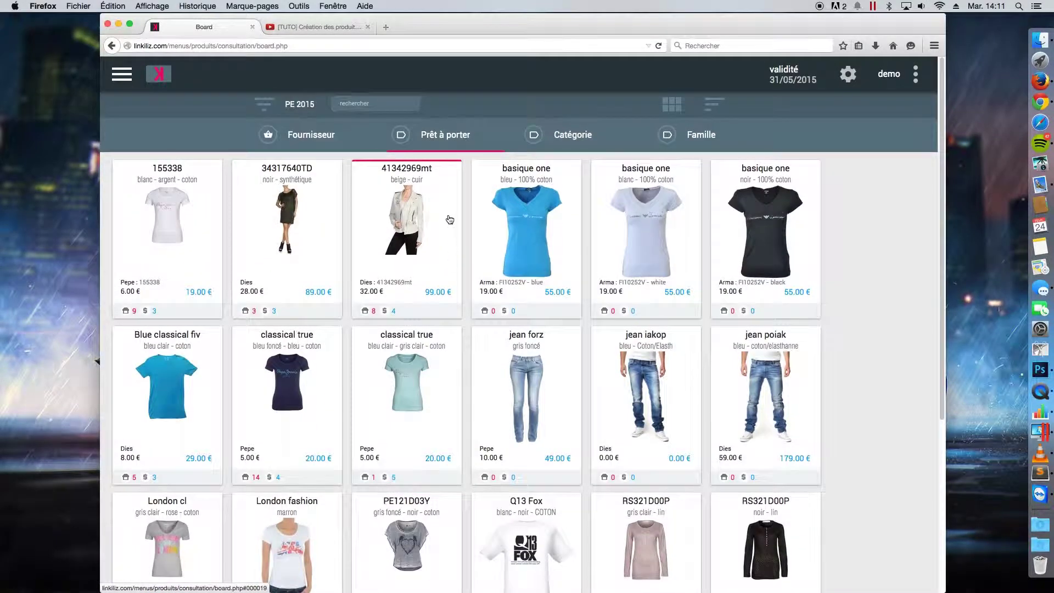
pyautogui.click(443, 136)
pyautogui.click(443, 136)
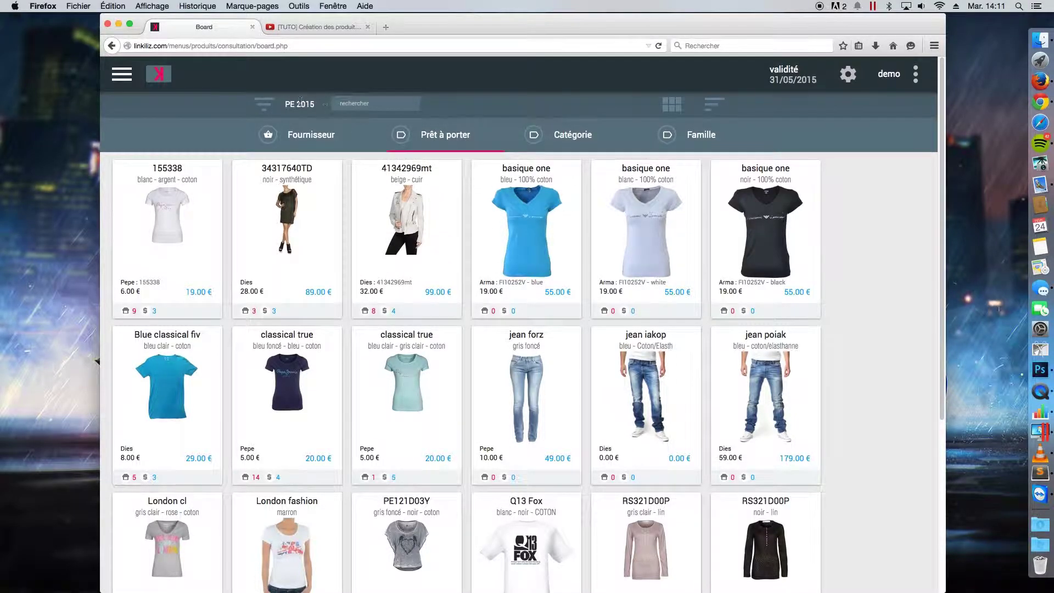
pyautogui.click(439, 138)
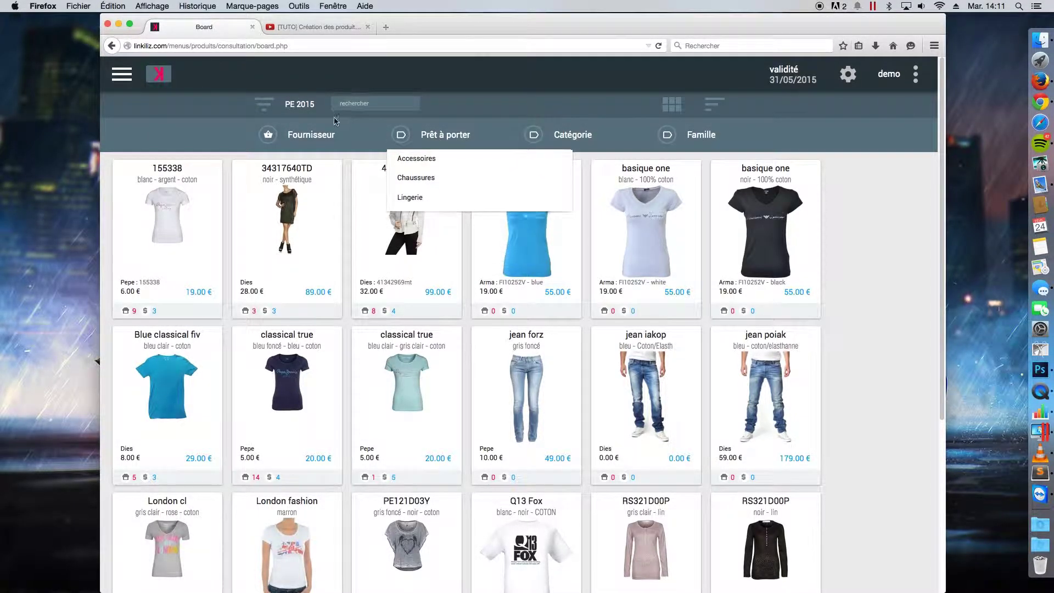
# Change the collection filter to AH 2015 and the department filter to Chaussures.
pyautogui.click(263, 106)
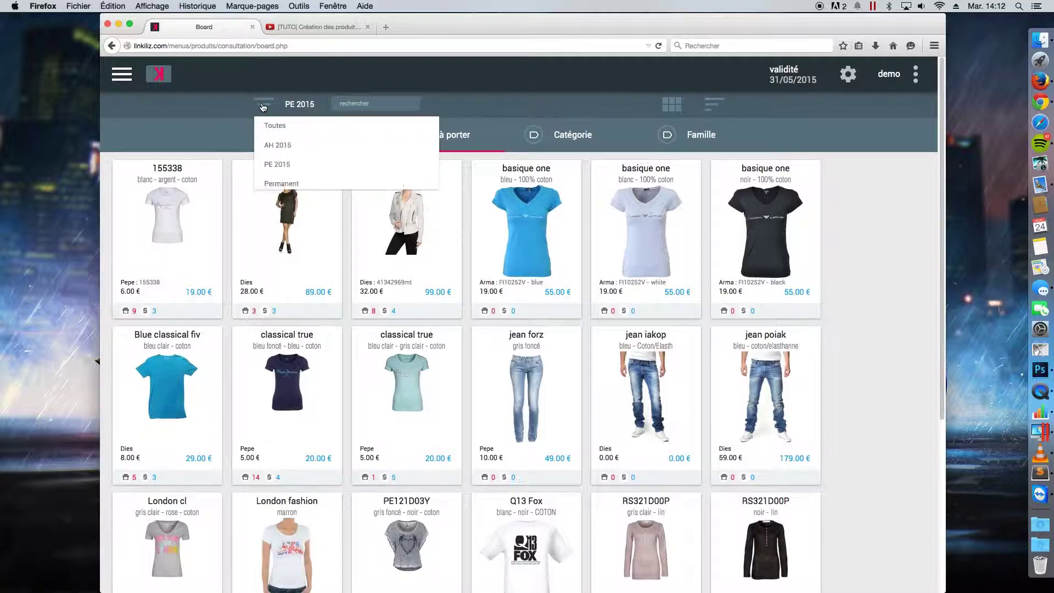
pyautogui.click(291, 148)
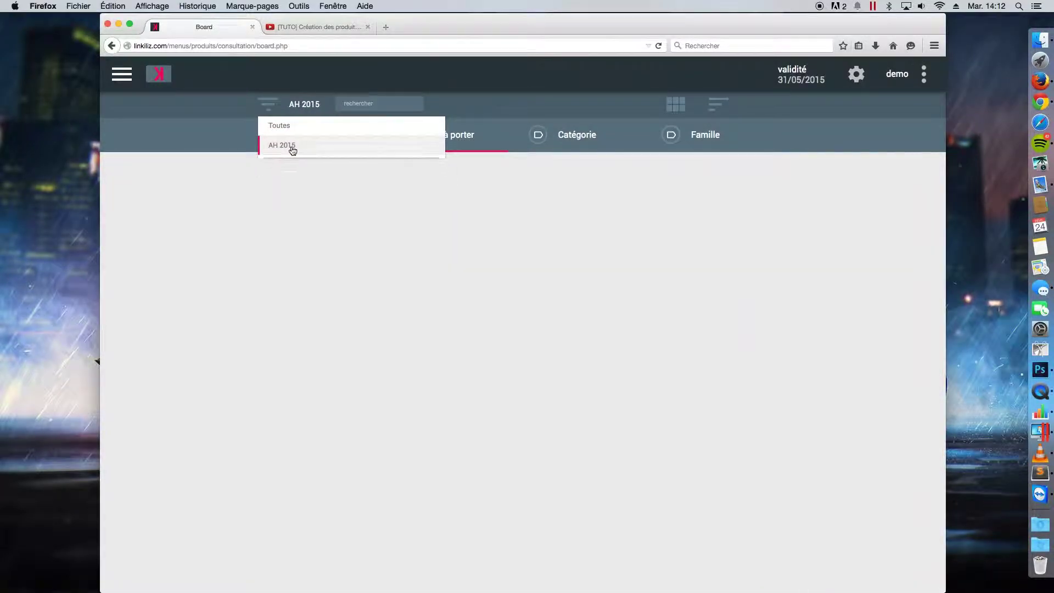
pyautogui.click(447, 147)
pyautogui.click(431, 180)
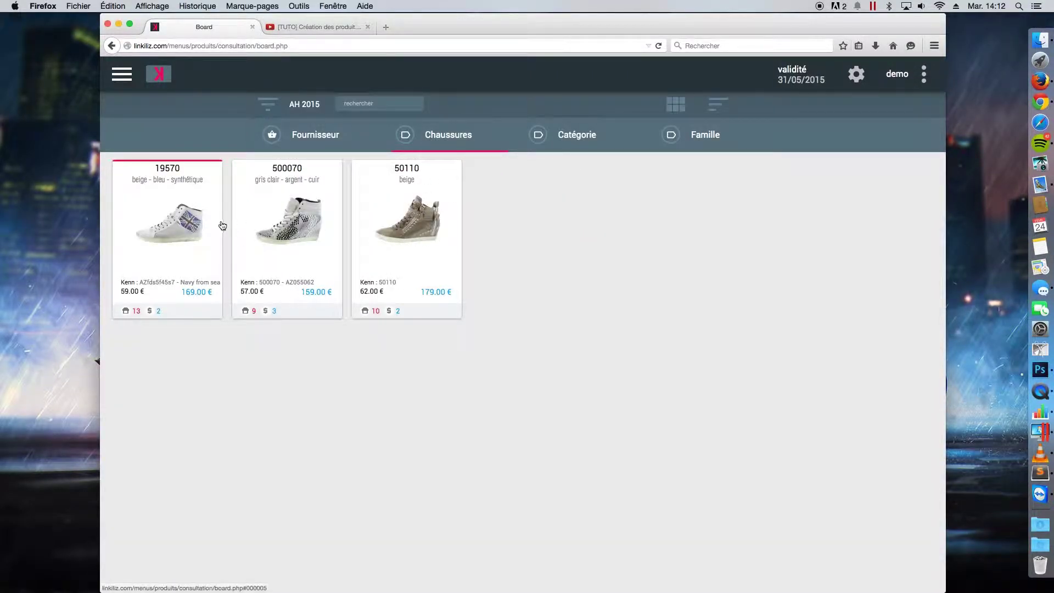
# Set the collection filter to Toutes and the supplier filter to Tous to list the whole catalogue.
pyautogui.click(279, 107)
pyautogui.click(295, 122)
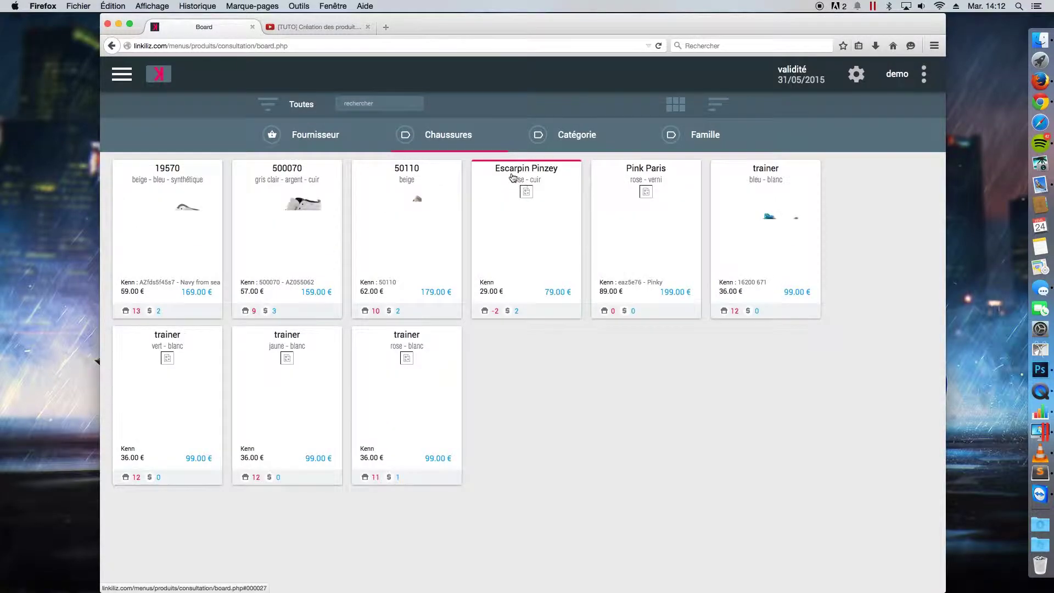
pyautogui.click(328, 146)
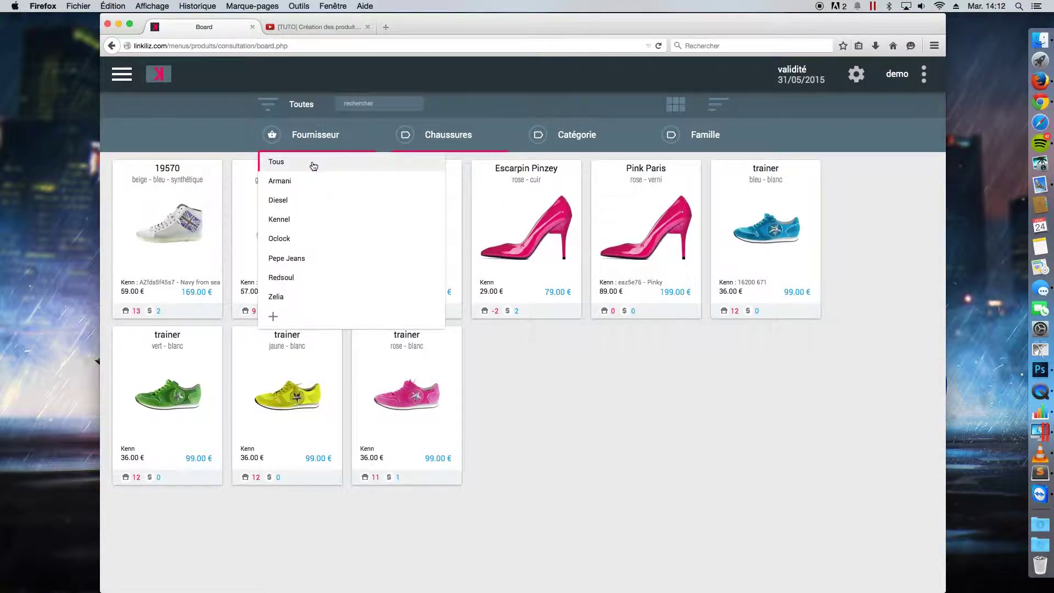
pyautogui.click(313, 163)
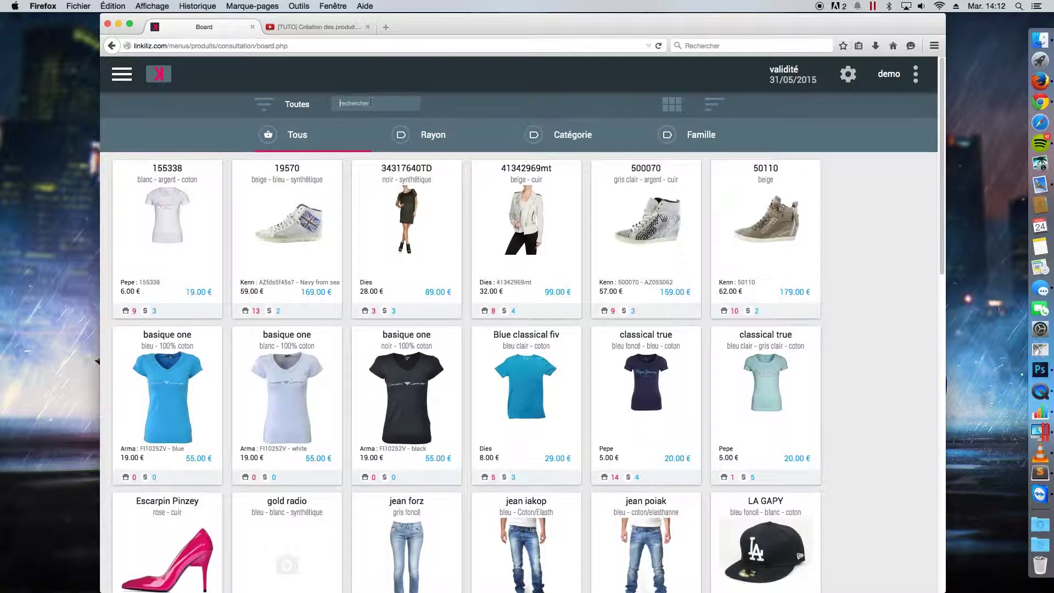
# Search the products for "tr", look at the suggestions and clear the search text.
pyautogui.click(341, 103)
pyautogui.write('tr')
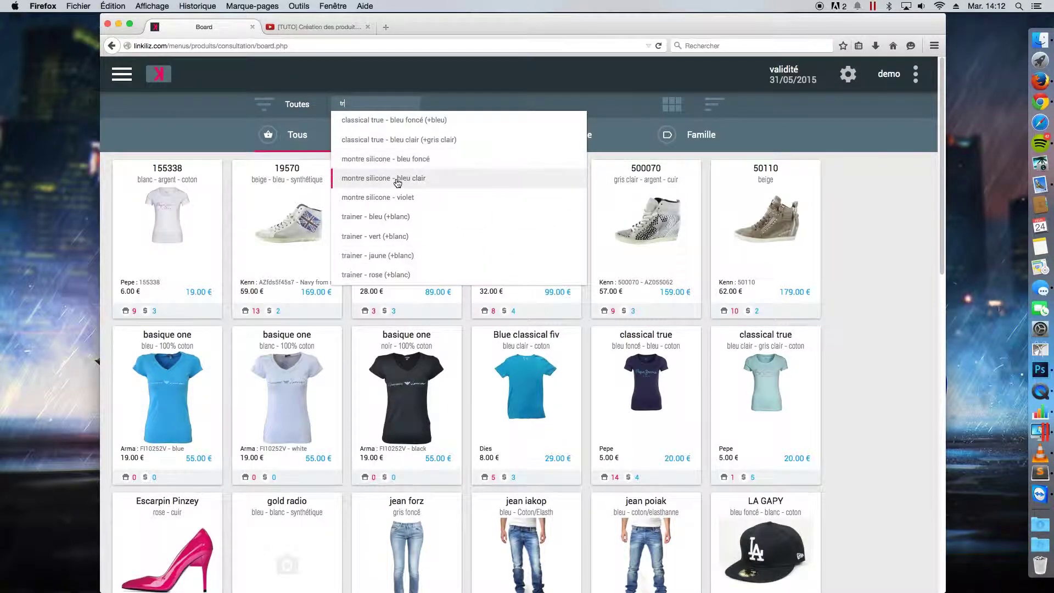
pyautogui.press('BackSpace')
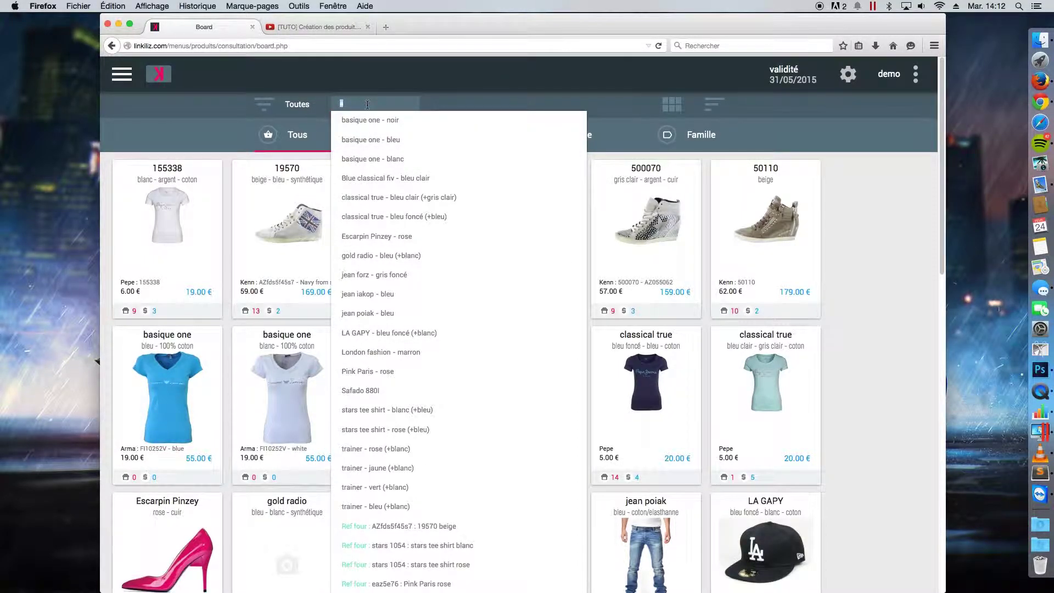
pyautogui.press('BackSpace')
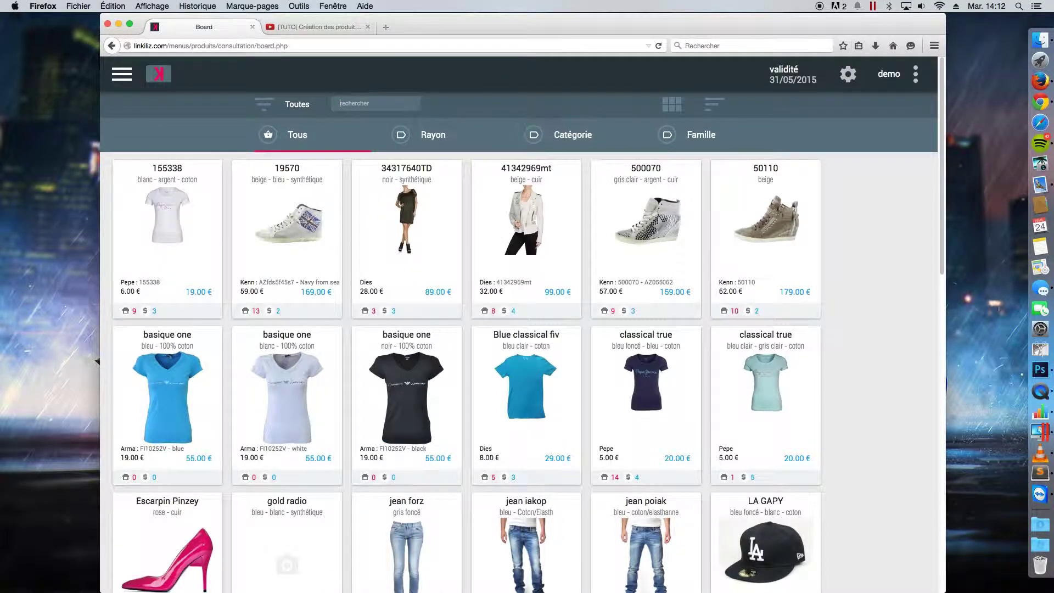
# Switch the board from product cards to the list view and look through the product rows.
pyautogui.click(670, 106)
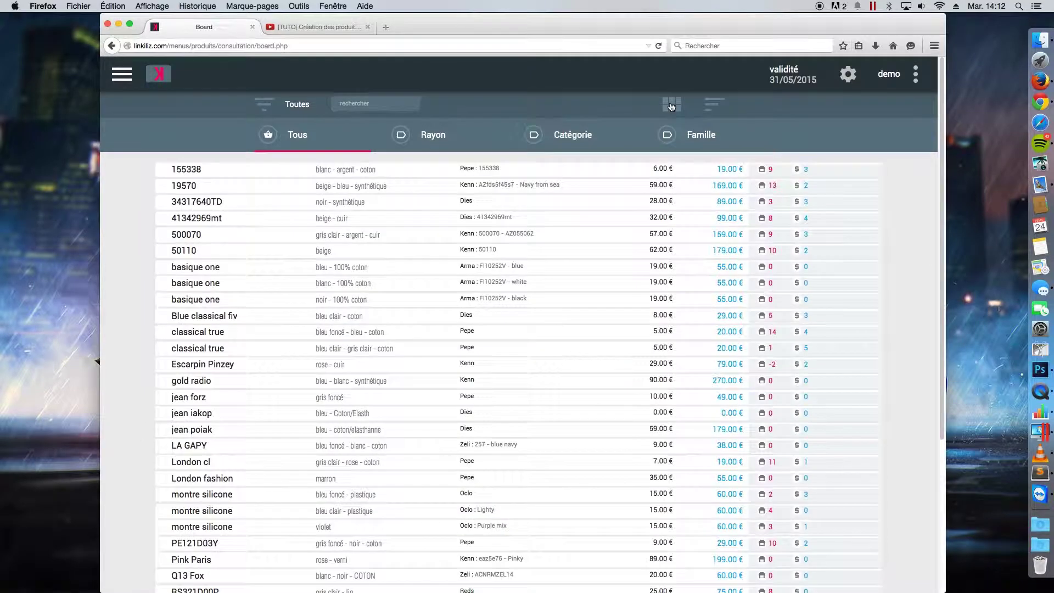
pyautogui.scroll(-5, 508, 480)
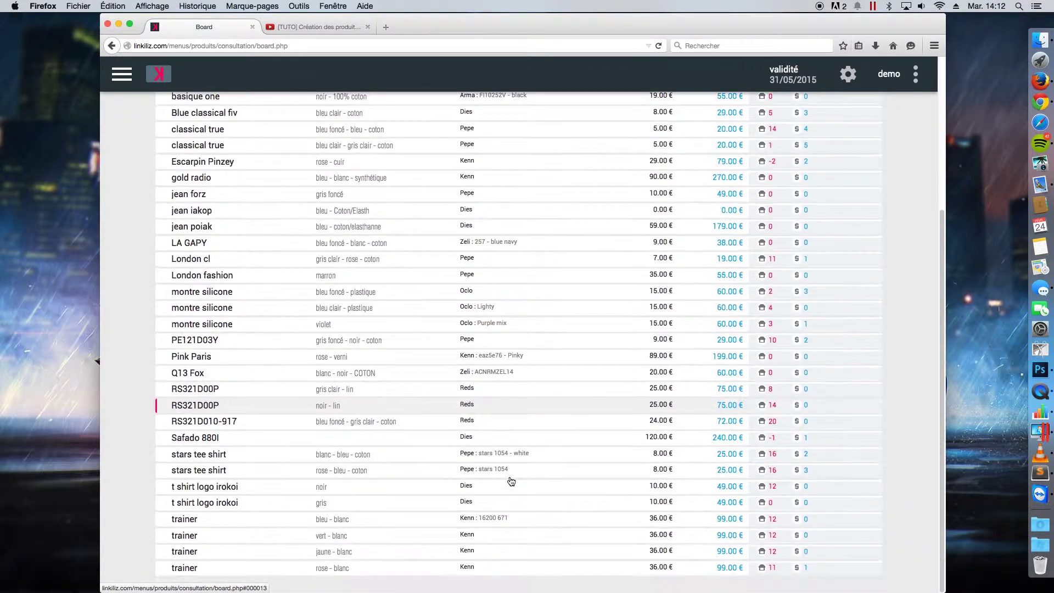
pyautogui.scroll(5, 511, 481)
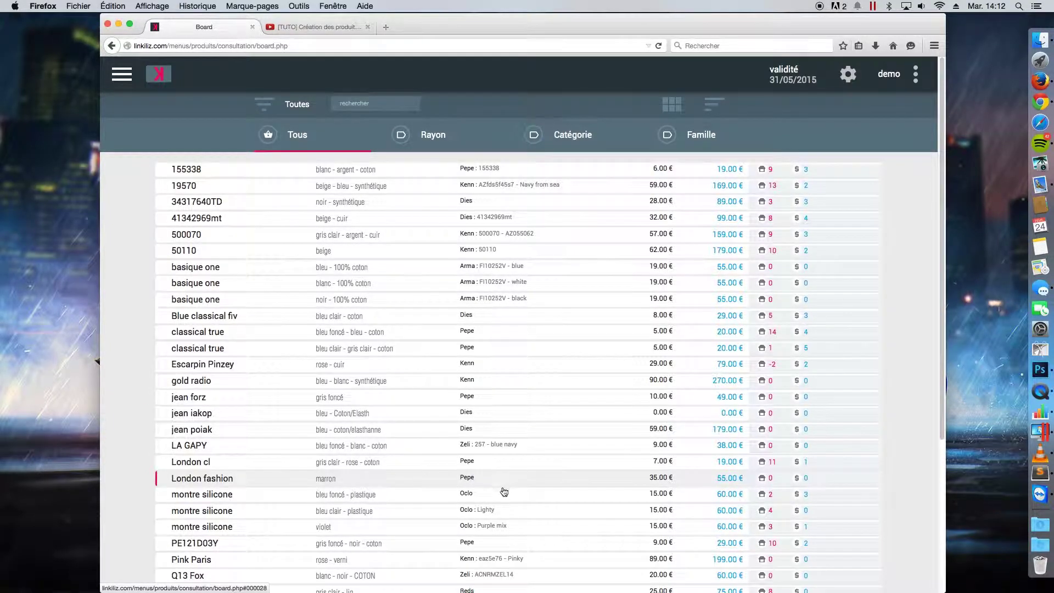
pyautogui.scroll(-4, 496, 433)
pyautogui.scroll(4, 499, 461)
pyautogui.scroll(-4, 499, 461)
pyautogui.scroll(4, 500, 461)
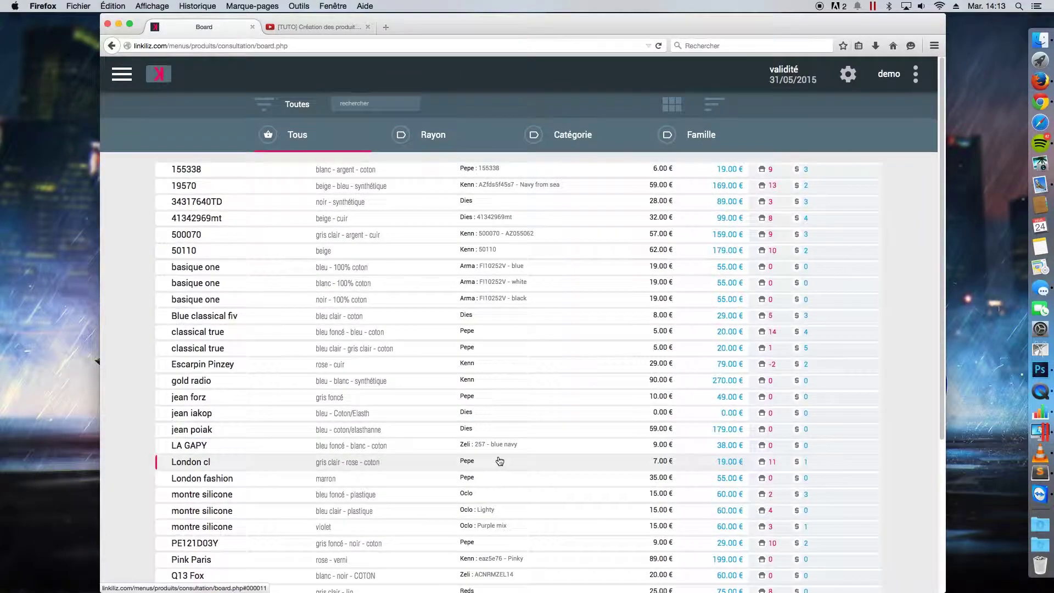
# Switch the board back to the product card view with images and look over the cards.
pyautogui.click(670, 109)
pyautogui.click(670, 109)
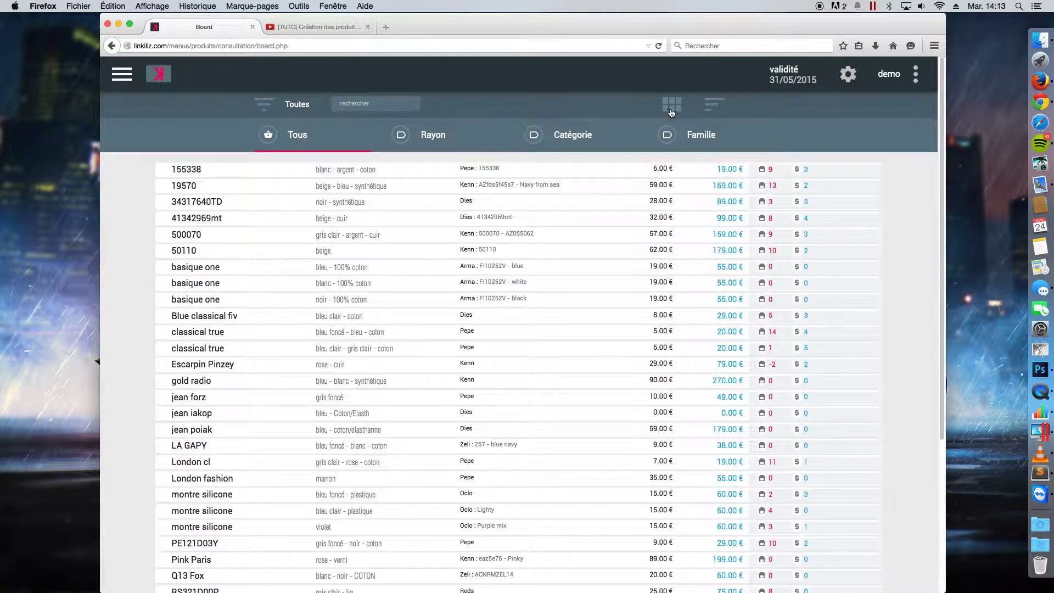
pyautogui.click(670, 110)
pyautogui.scroll(-2, 518, 360)
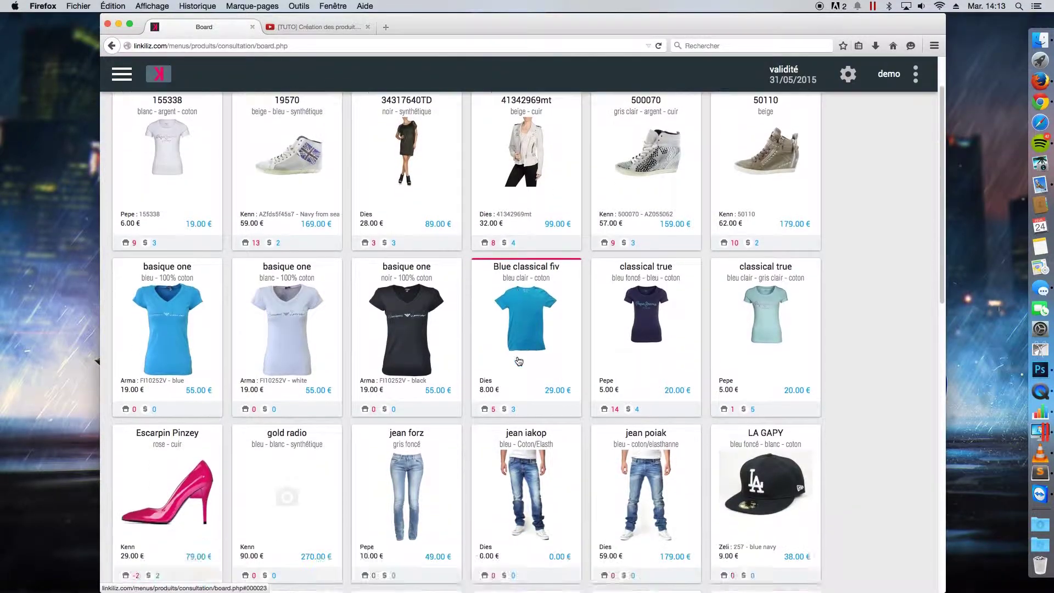
pyautogui.scroll(3, 518, 361)
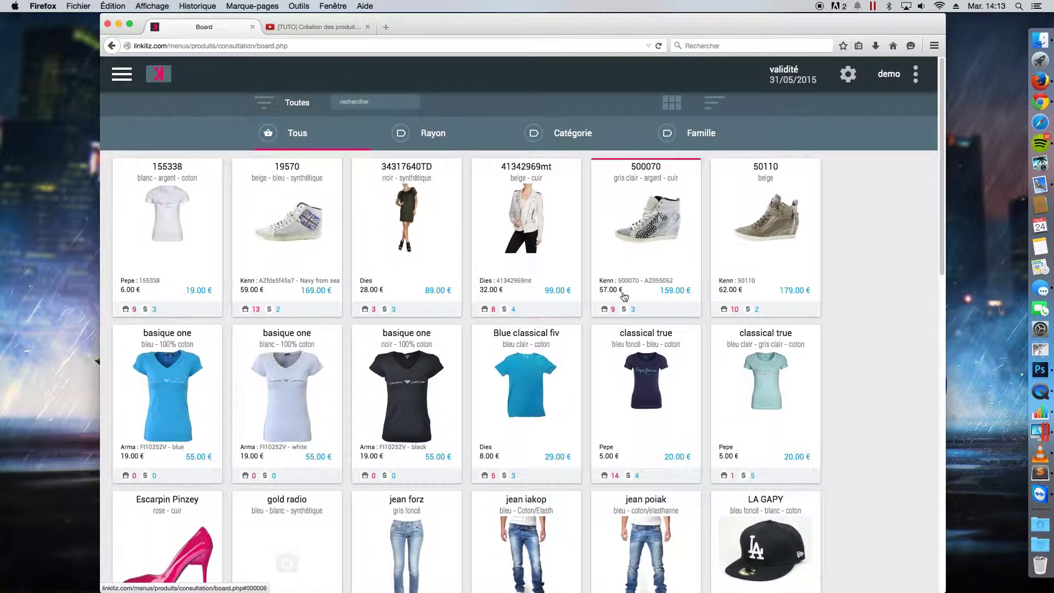
# Sort the product cards by nom produit and look through the board.
pyautogui.click(711, 105)
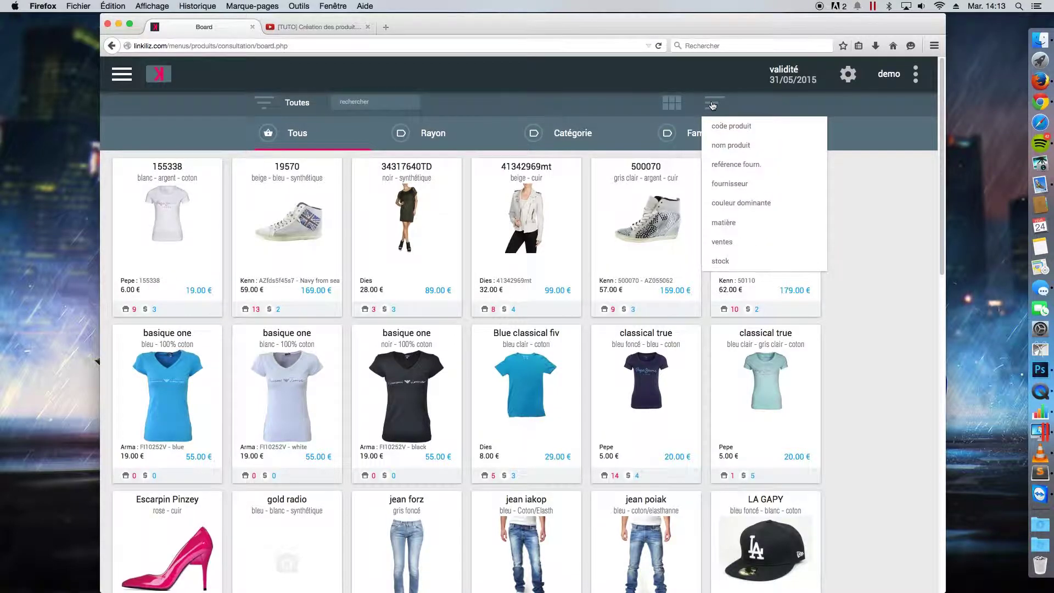
pyautogui.scroll(-5, 459, 470)
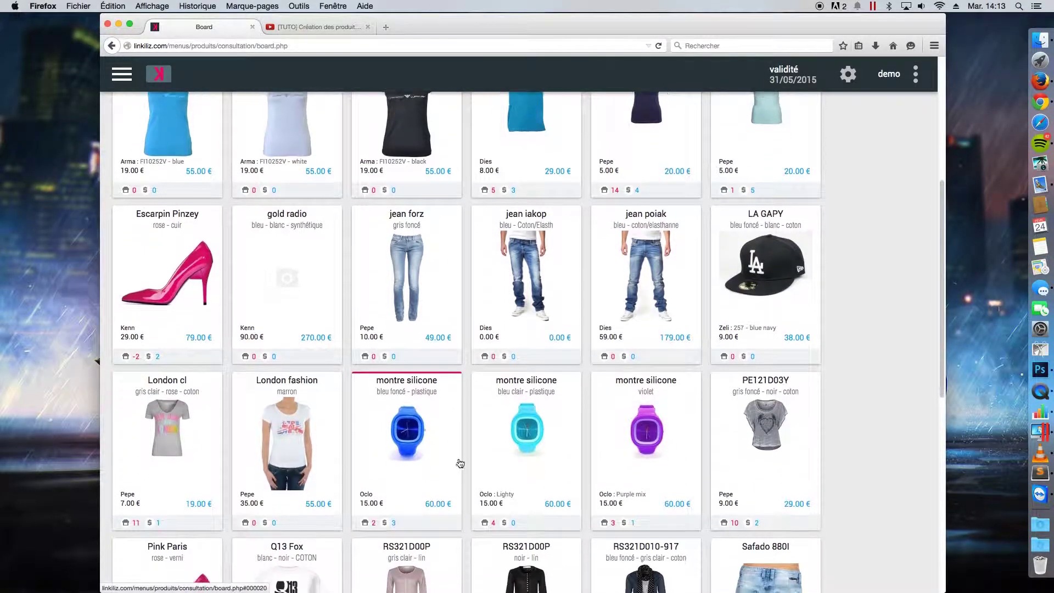
pyautogui.scroll(5, 489, 291)
pyautogui.scroll(3, 496, 279)
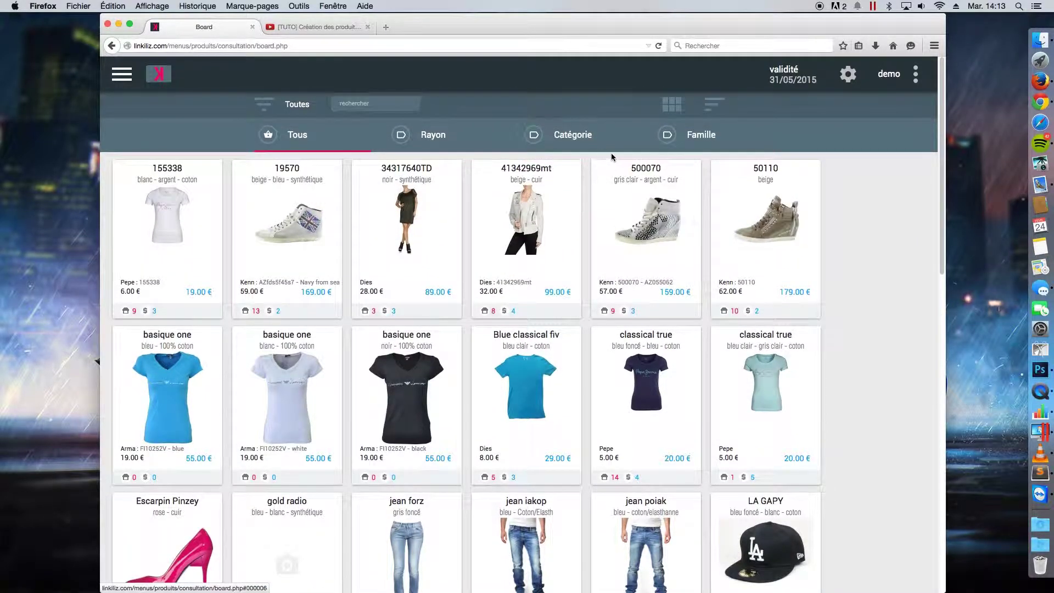
pyautogui.click(714, 105)
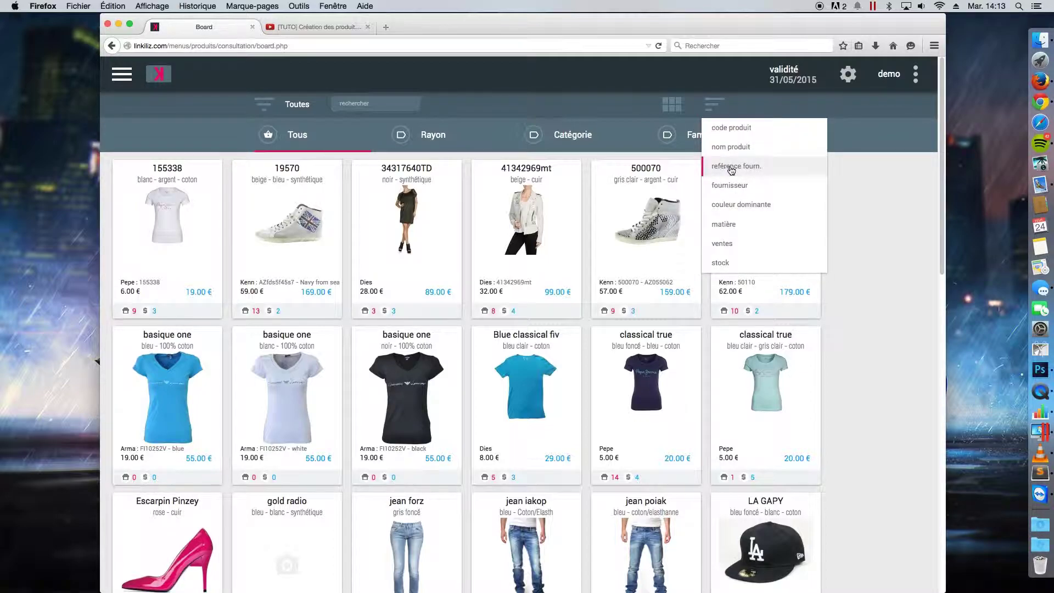
pyautogui.click(734, 149)
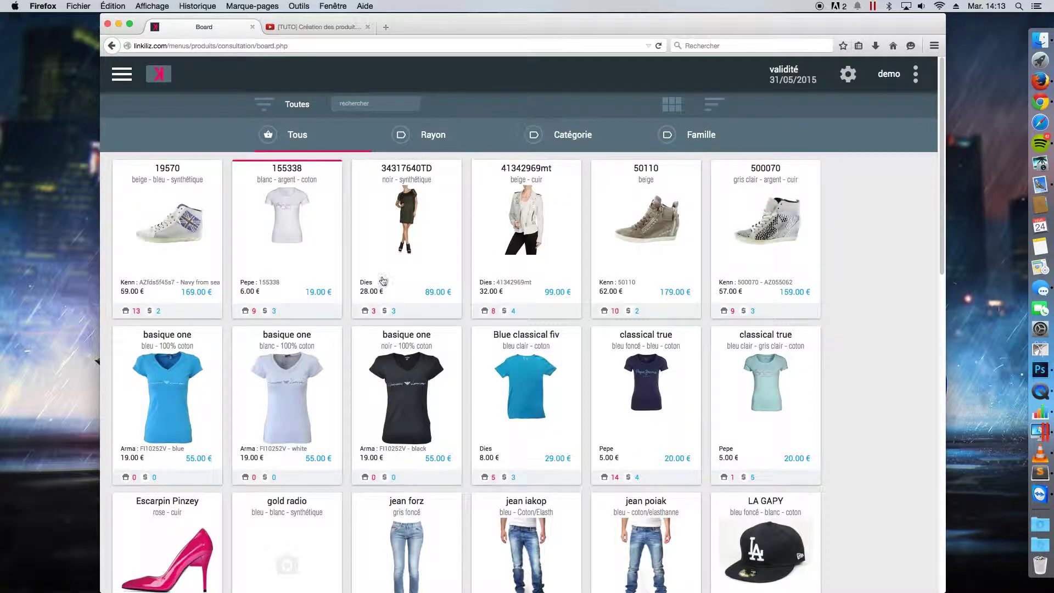
pyautogui.scroll(-6, 417, 303)
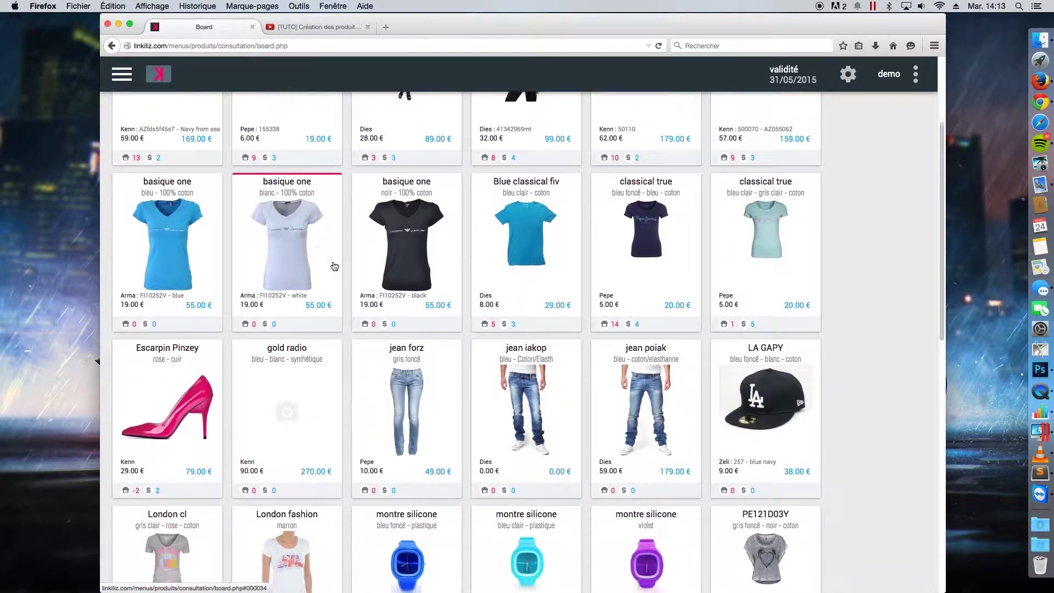
pyautogui.scroll(4, 395, 385)
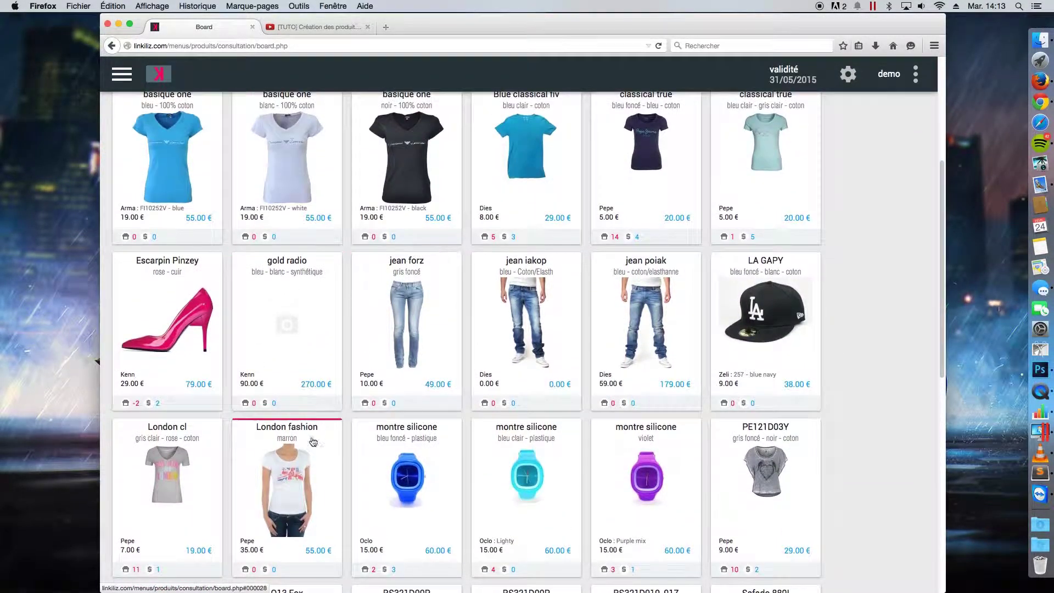
pyautogui.scroll(3, 424, 432)
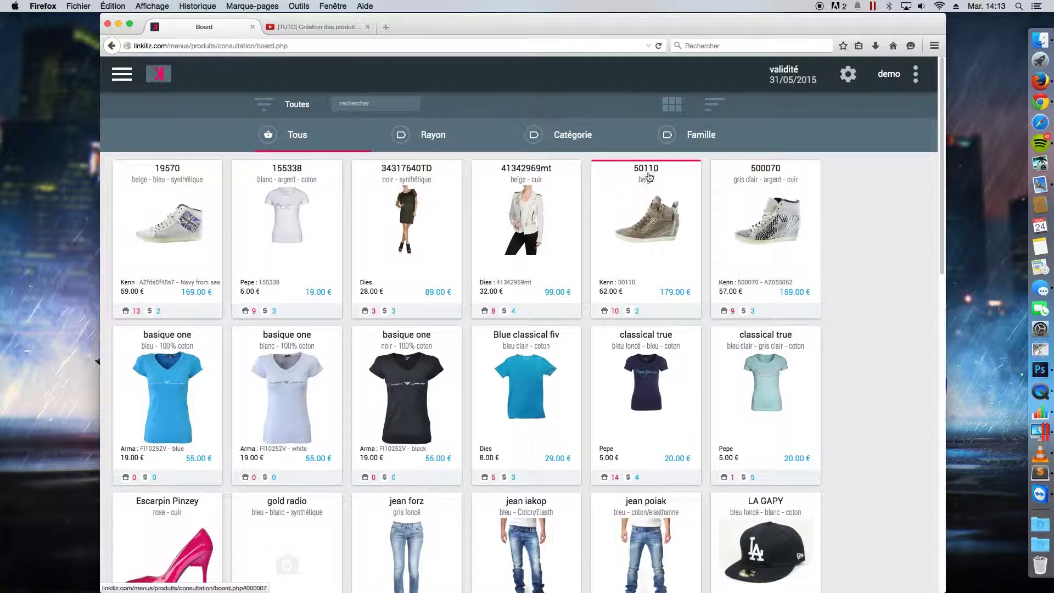
# Review the available sort criteria, sort the product cards by stock and look over the cards.
pyautogui.click(709, 109)
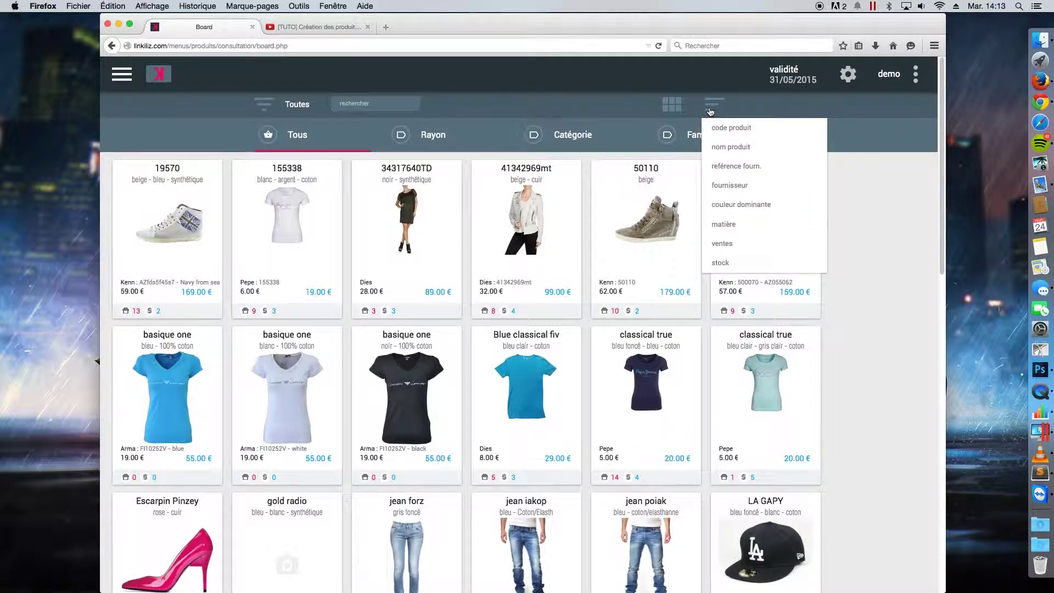
pyautogui.click(715, 105)
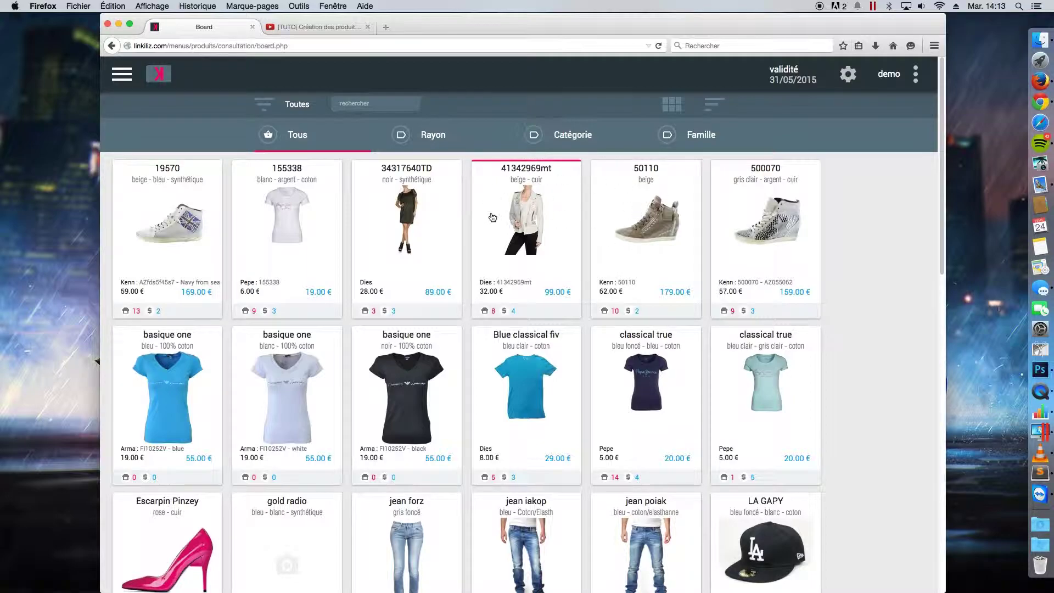
pyautogui.click(714, 106)
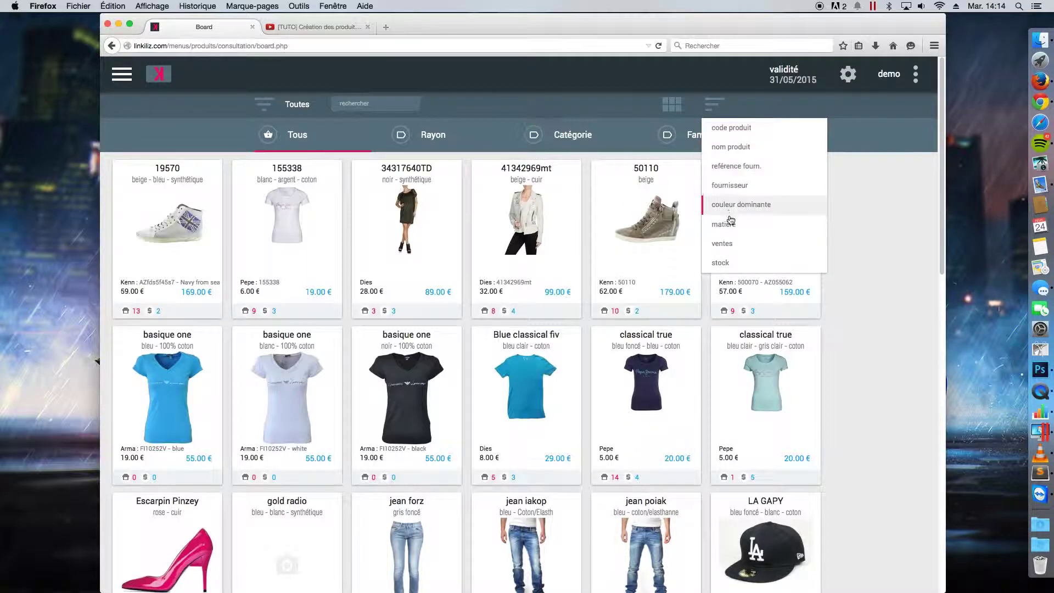
pyautogui.click(724, 263)
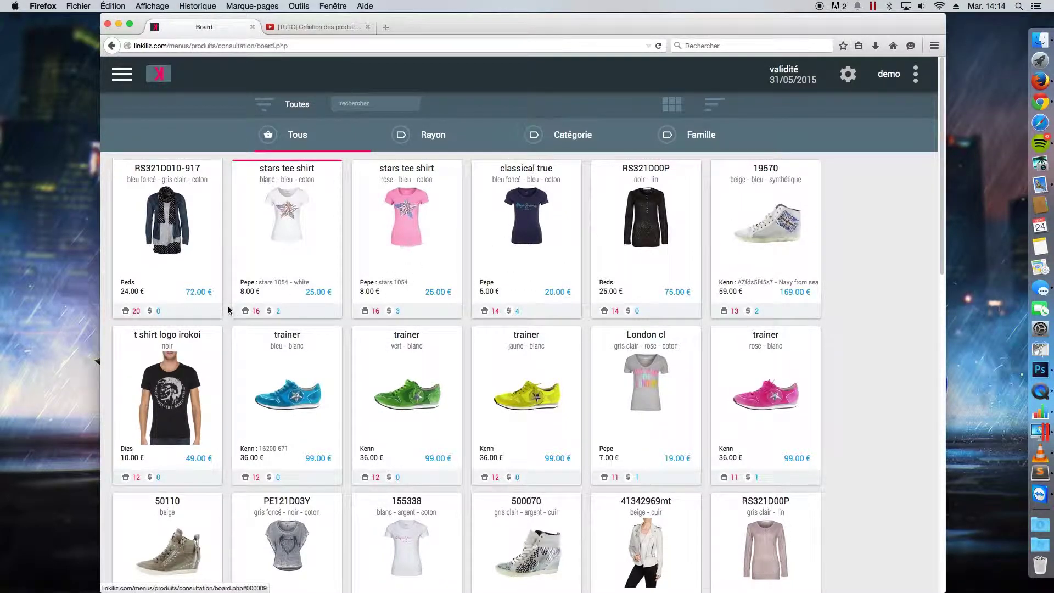
pyautogui.scroll(-5, 708, 406)
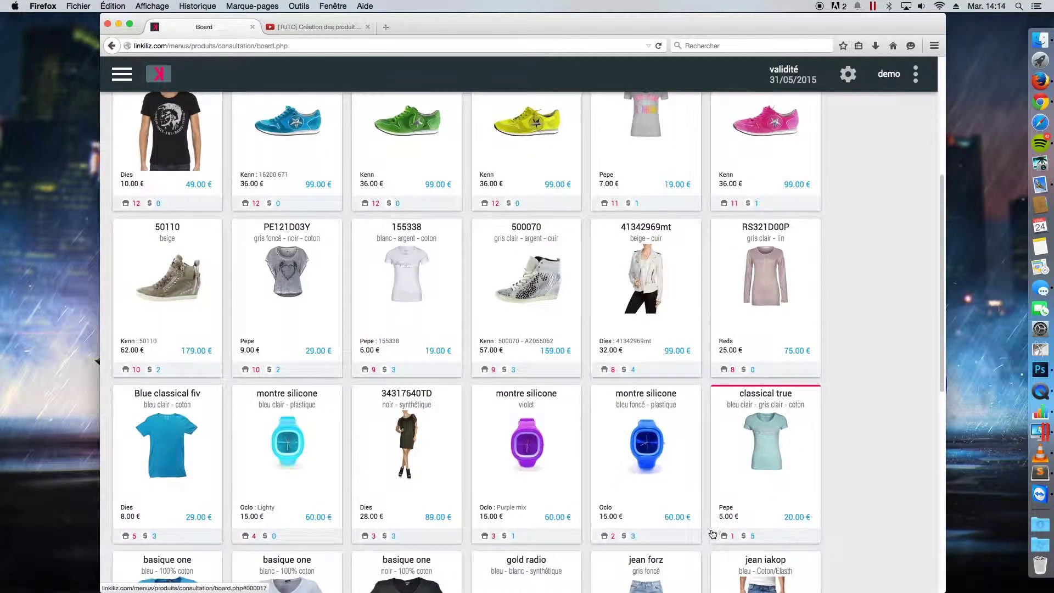
pyautogui.scroll(5, 714, 522)
# Sort the product cards by ventes and look over them with the supplier filter kept on Tous.
pyautogui.click(713, 104)
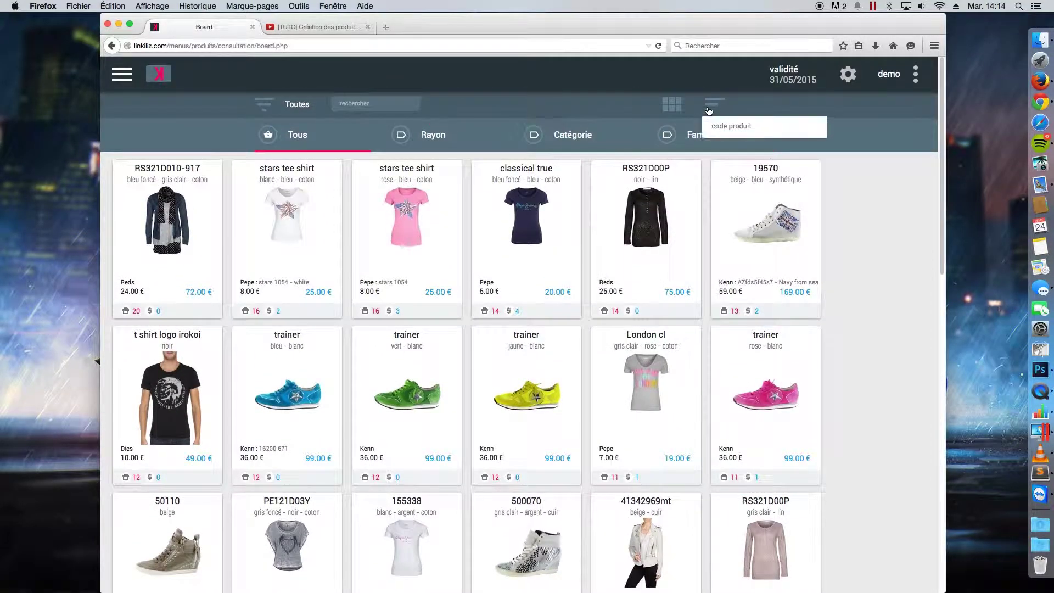
pyautogui.click(736, 263)
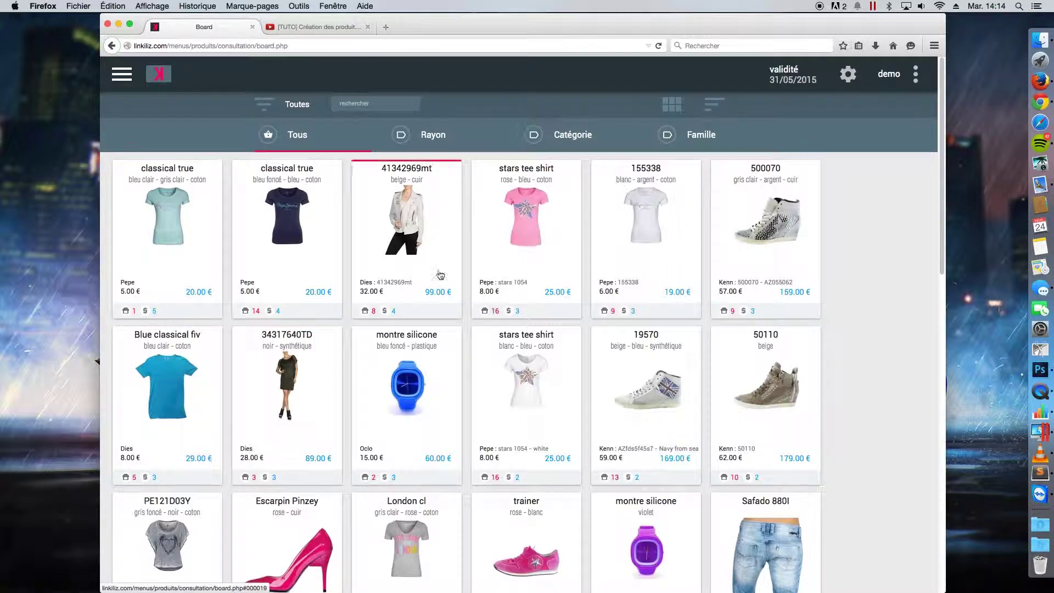
pyautogui.click(302, 136)
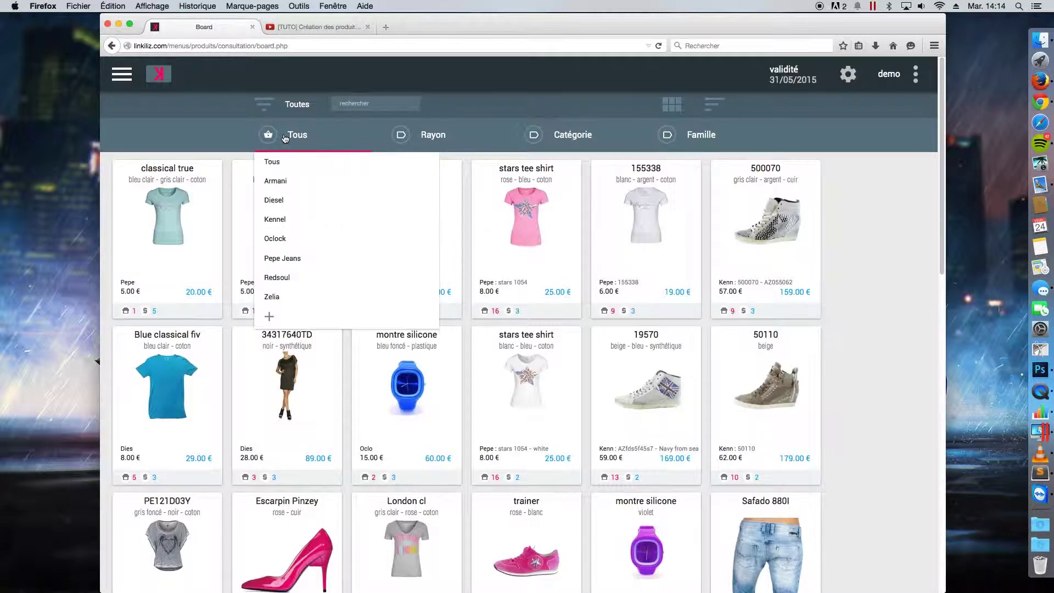
pyautogui.click(363, 161)
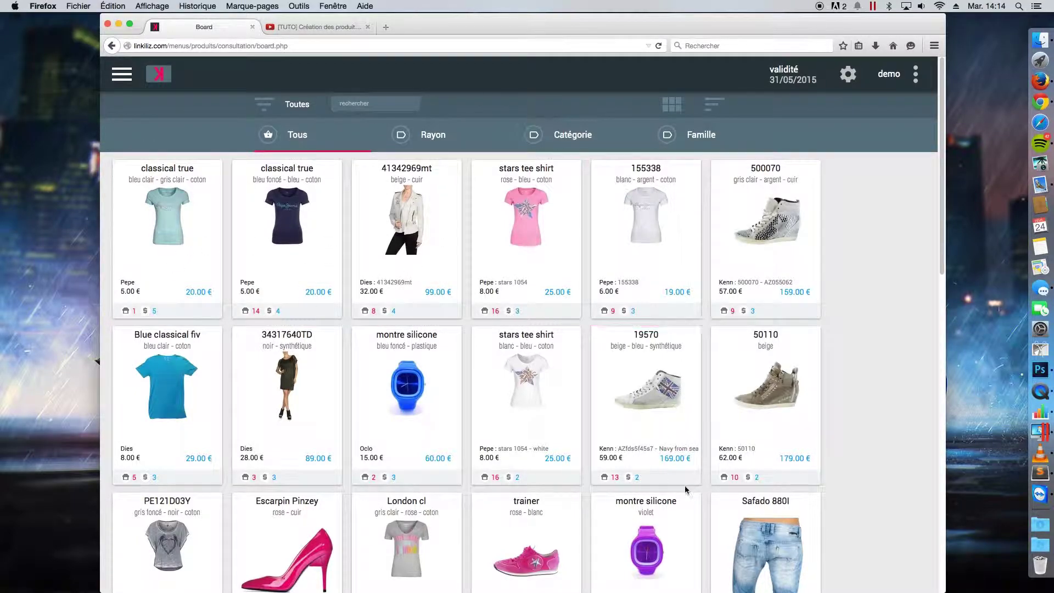
pyautogui.scroll(-4, 685, 489)
pyautogui.scroll(4, 701, 466)
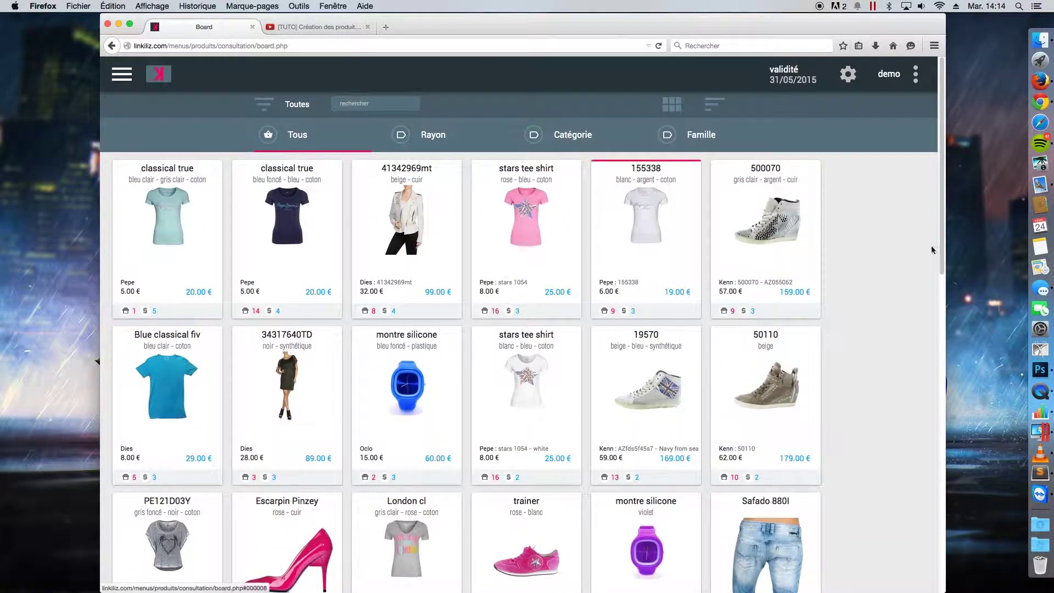
# Sort the product cards by code produit, then view the yellow trainer's product sheet and close it.
pyautogui.click(713, 105)
pyautogui.click(720, 129)
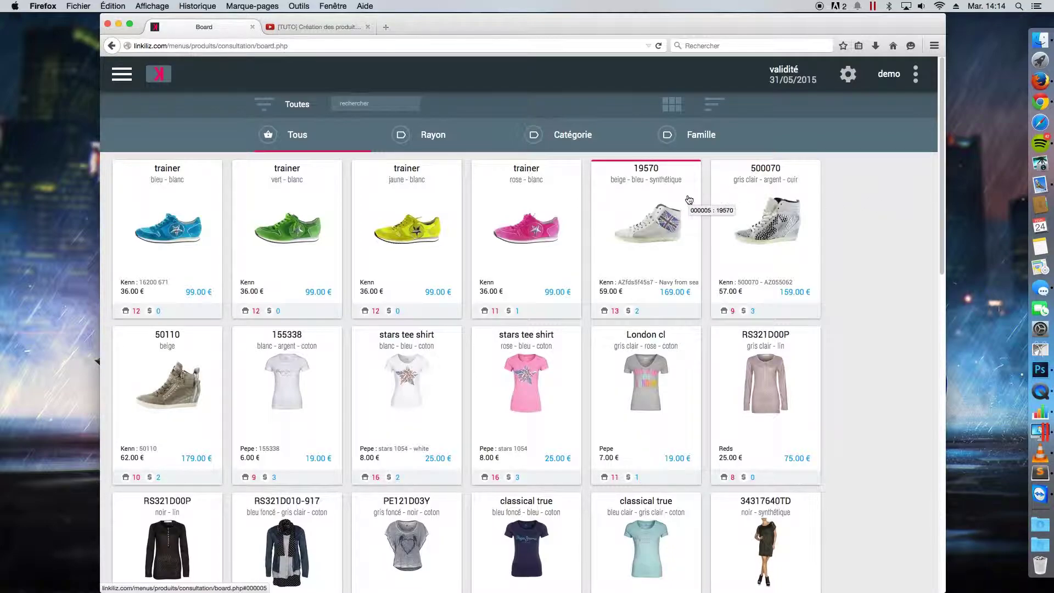
pyautogui.click(406, 231)
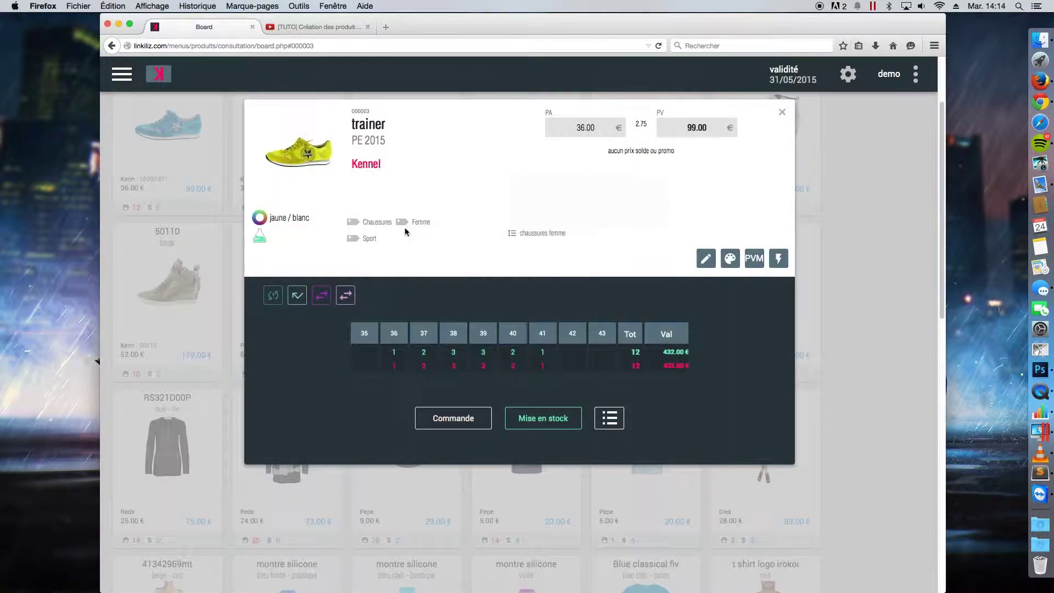
pyautogui.click(781, 112)
# Open the pink trainer's product sheet, view its image replacement dialog and cancel without choosing a new image.
pyautogui.click(540, 257)
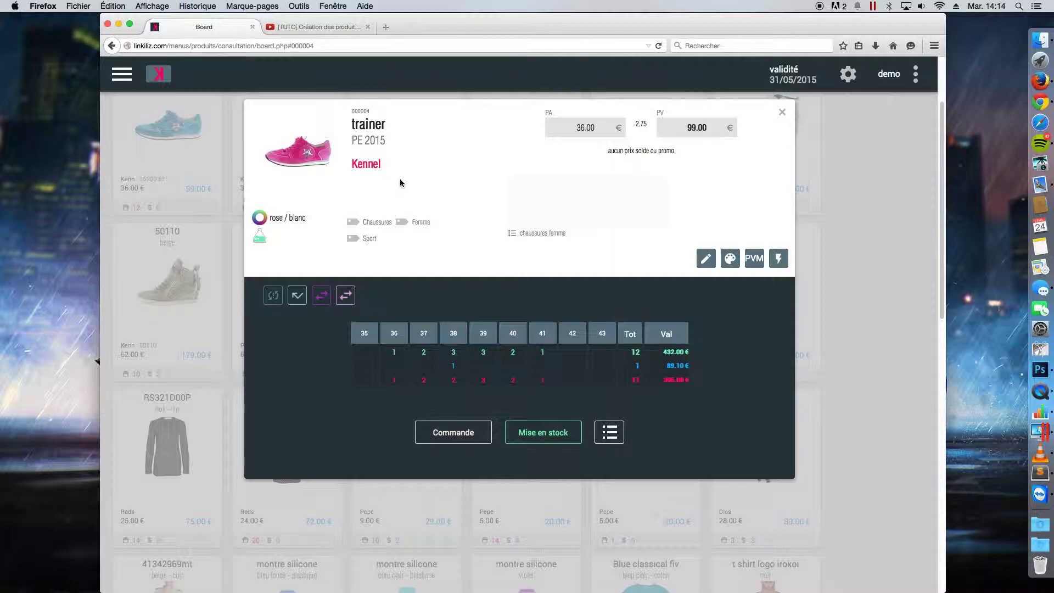
pyautogui.moveTo(332, 169)
pyautogui.click(297, 167)
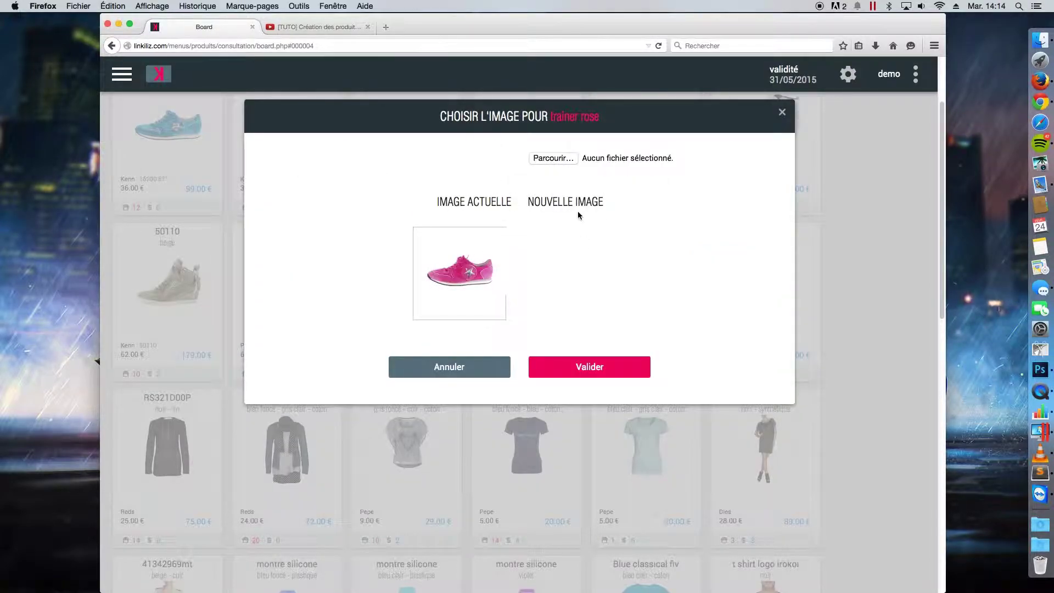
pyautogui.click(448, 366)
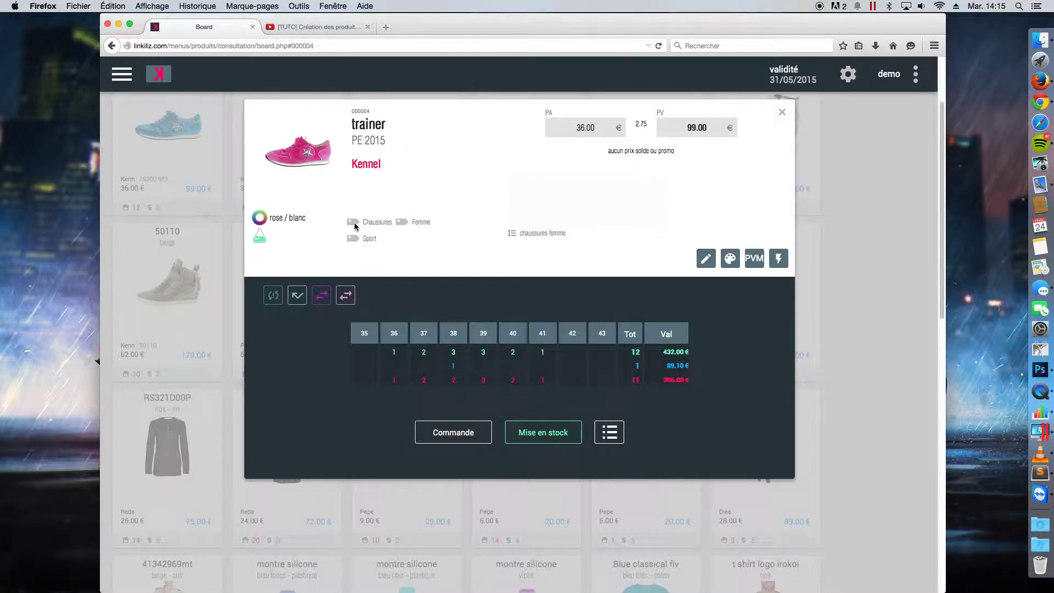
# Edit the pink trainer's purchase price to 35 €, validate the modification and close its product sheet.
pyautogui.click(706, 259)
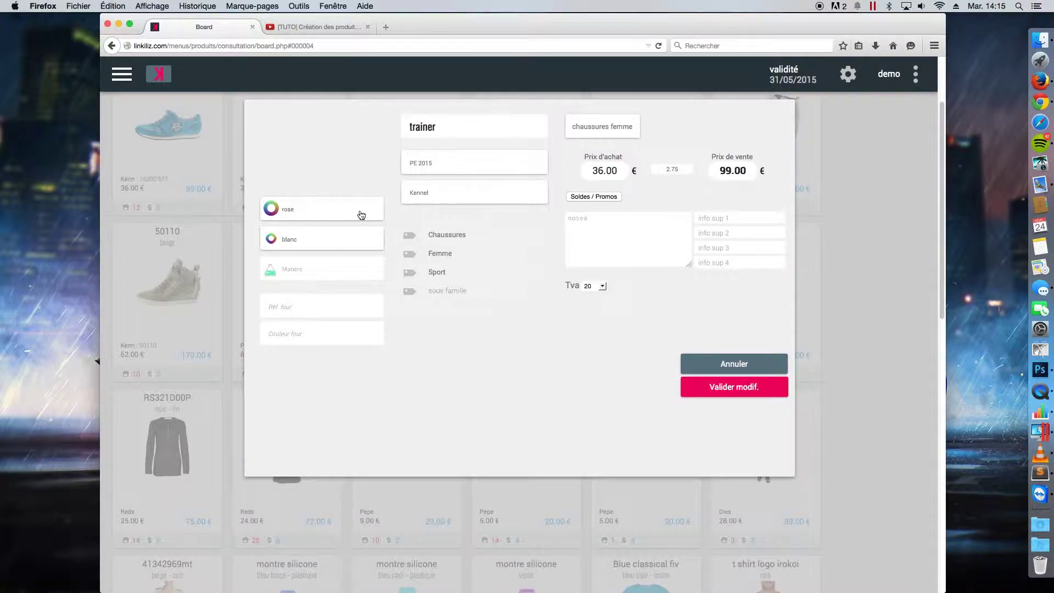
pyautogui.moveTo(618, 169); pyautogui.dragTo(573, 167)
pyautogui.moveTo(620, 171); pyautogui.dragTo(568, 172)
pyautogui.write('35')
pyautogui.click(740, 388)
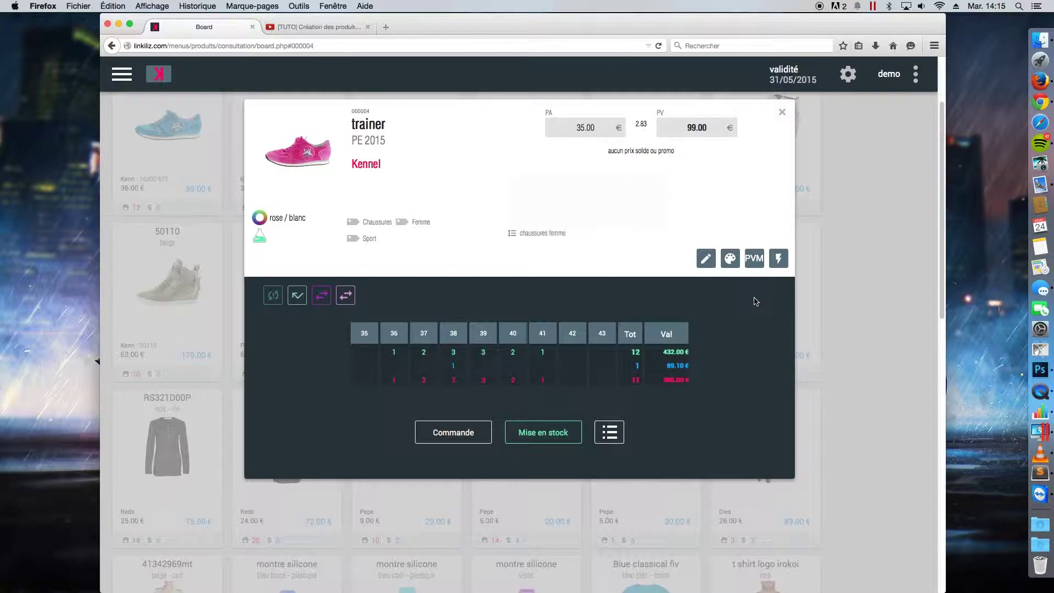
pyautogui.click(782, 112)
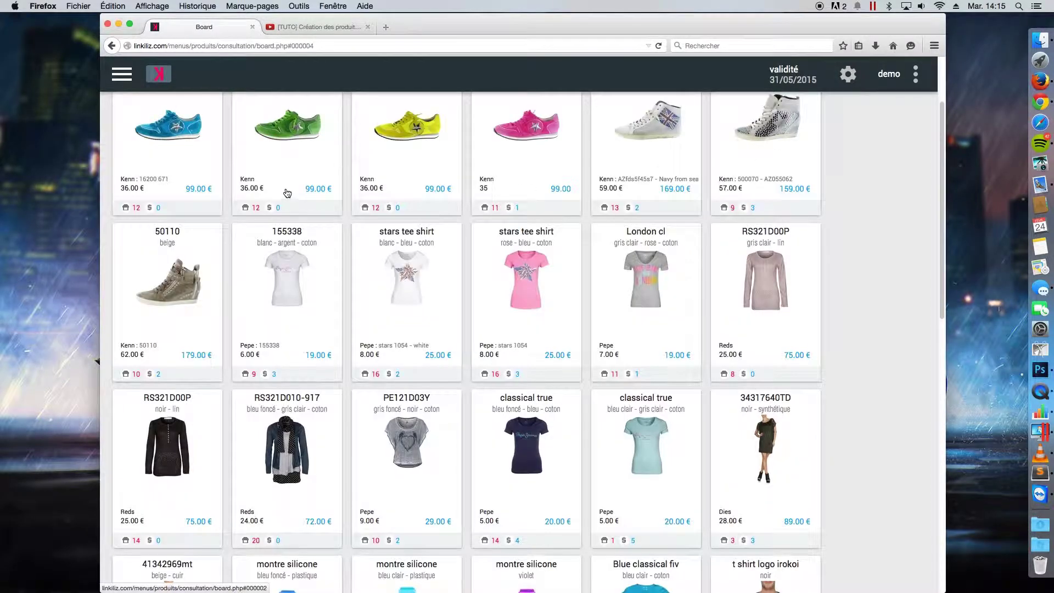
# Filter the board by supplier Armani and start a product variation from the black "basique one" T-shirt.
pyautogui.click(297, 131)
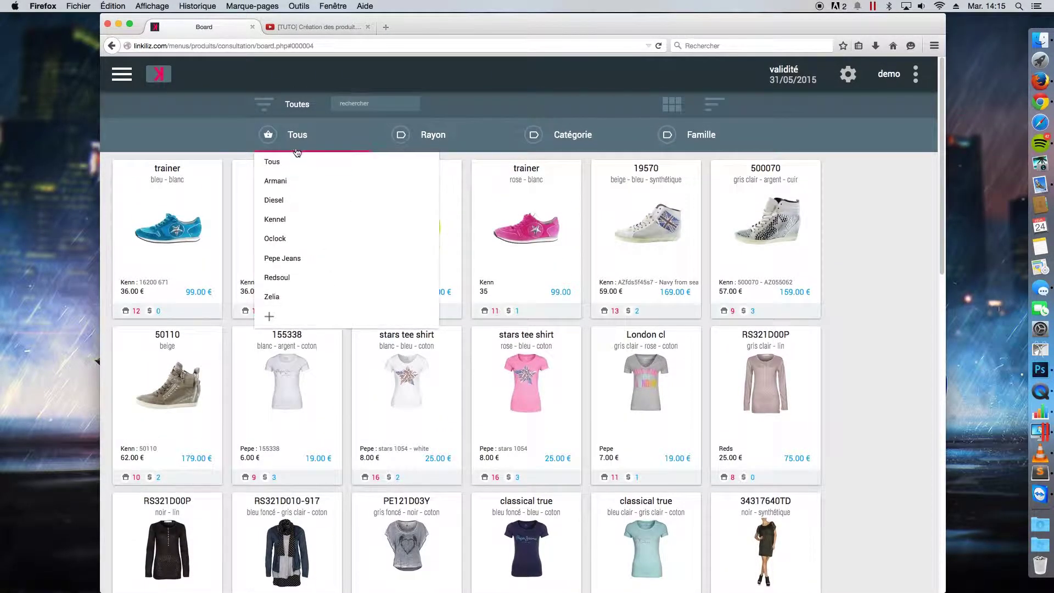
pyautogui.click(295, 187)
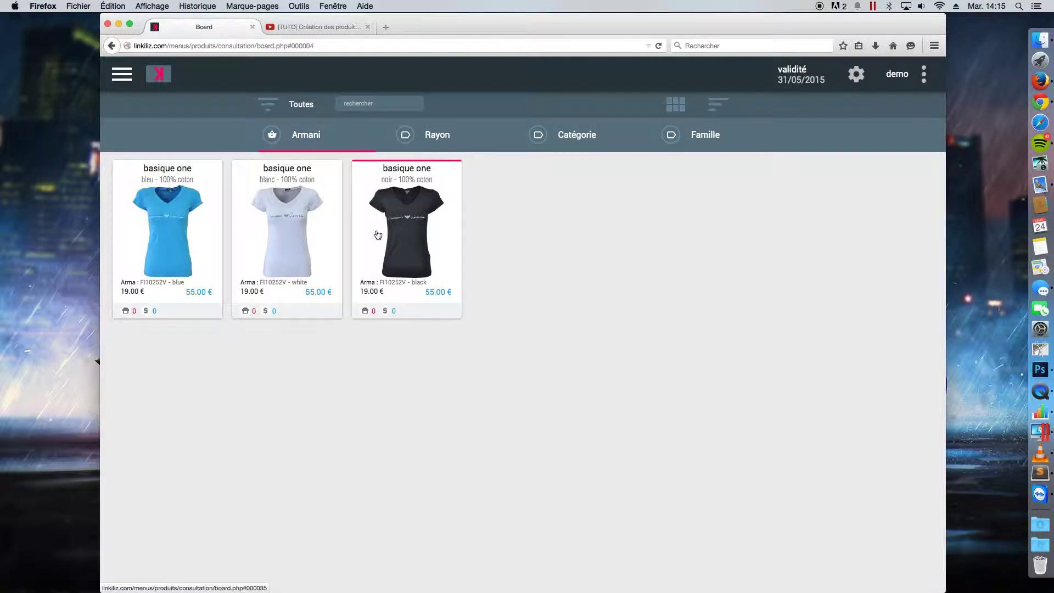
pyautogui.click(437, 224)
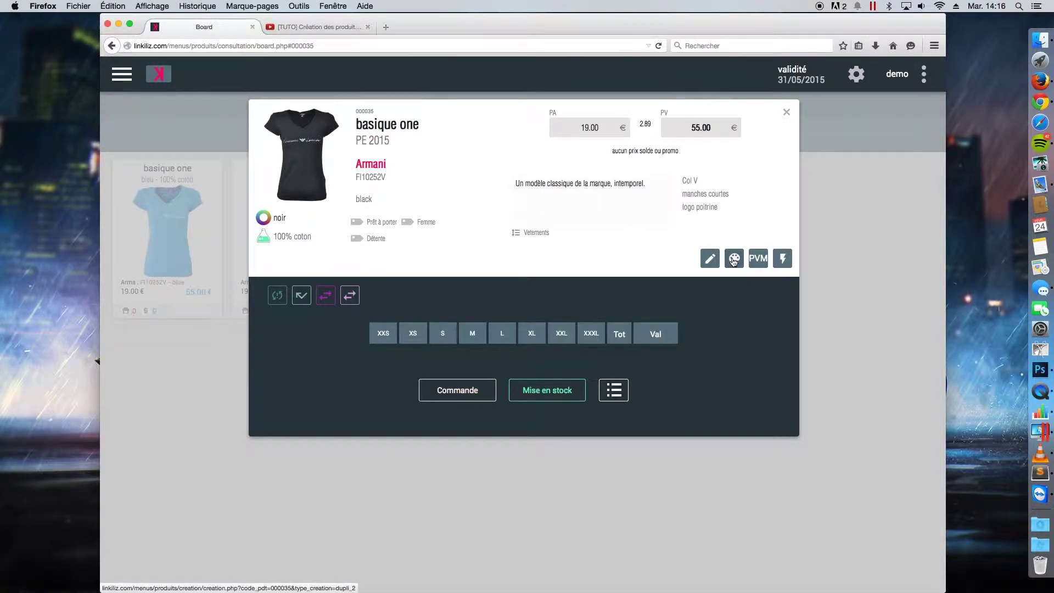
pyautogui.click(734, 264)
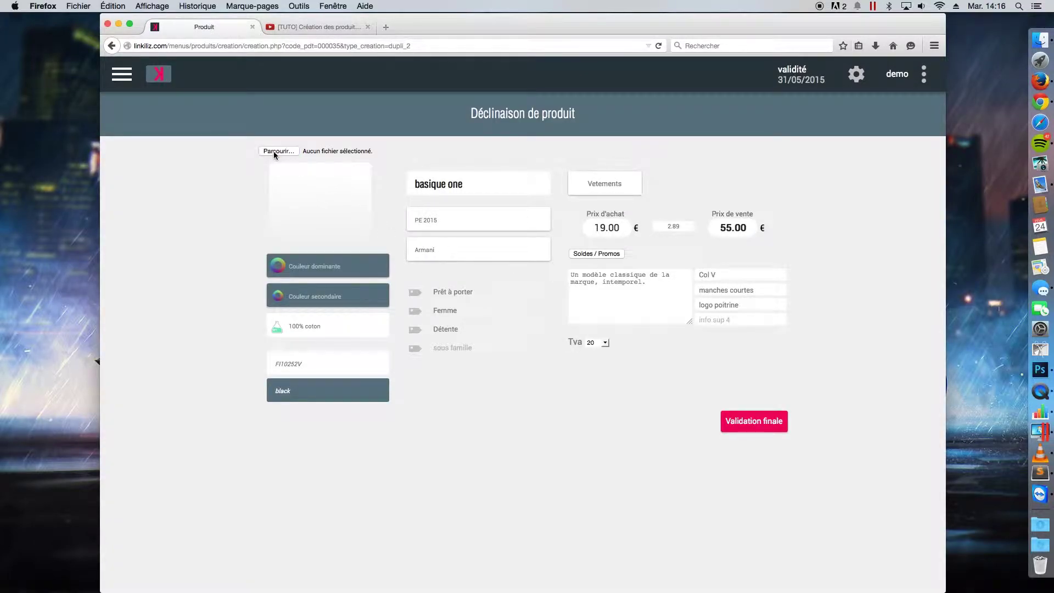
# Load armani-t-shirt-femme-rose-strass.jpg from the Armani image folder as the product variation's picture.
pyautogui.click(273, 150)
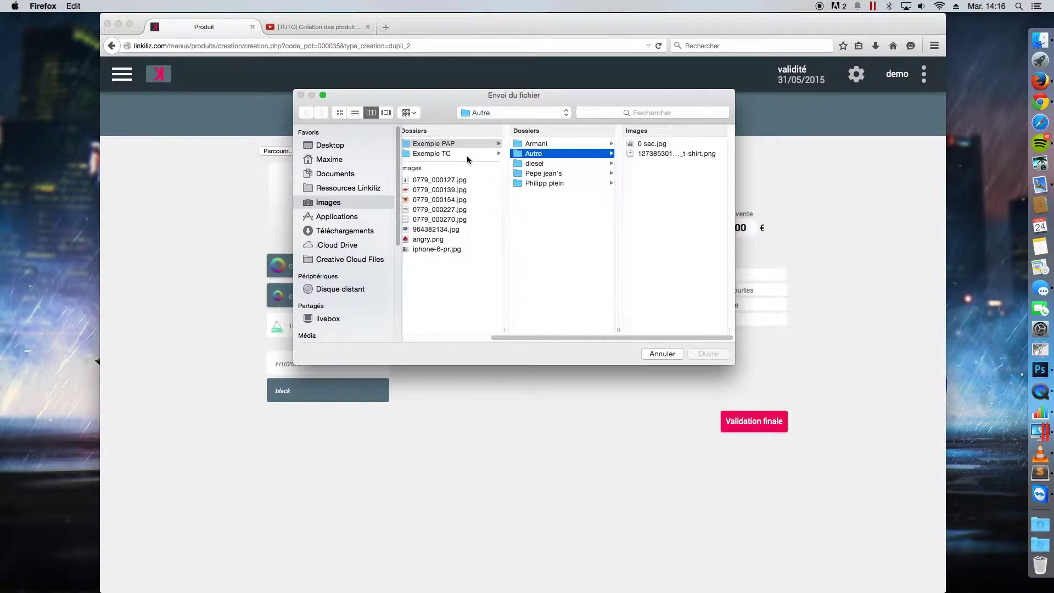
pyautogui.click(553, 144)
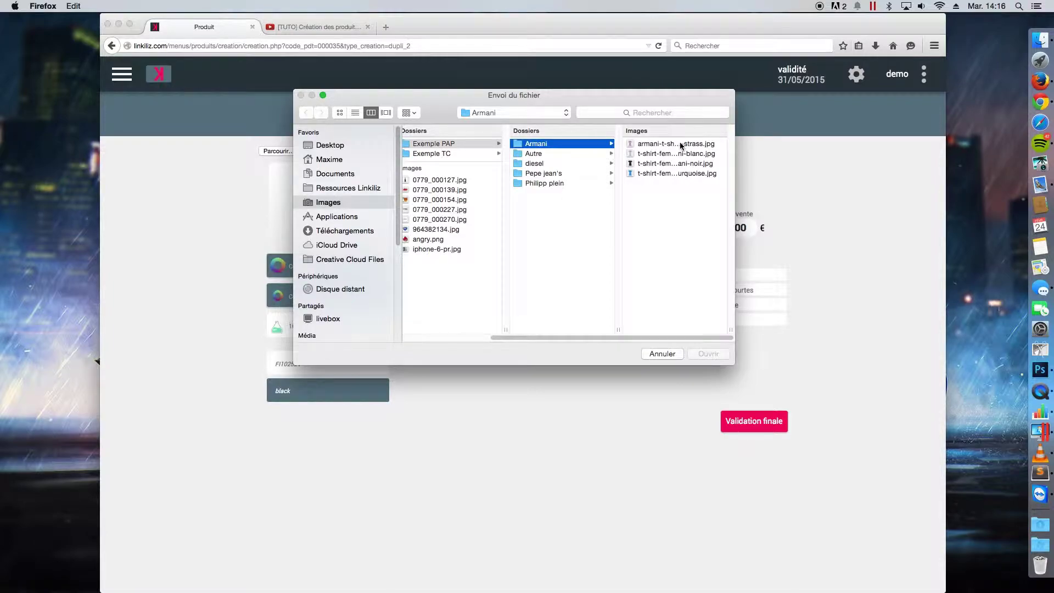
pyautogui.click(670, 173)
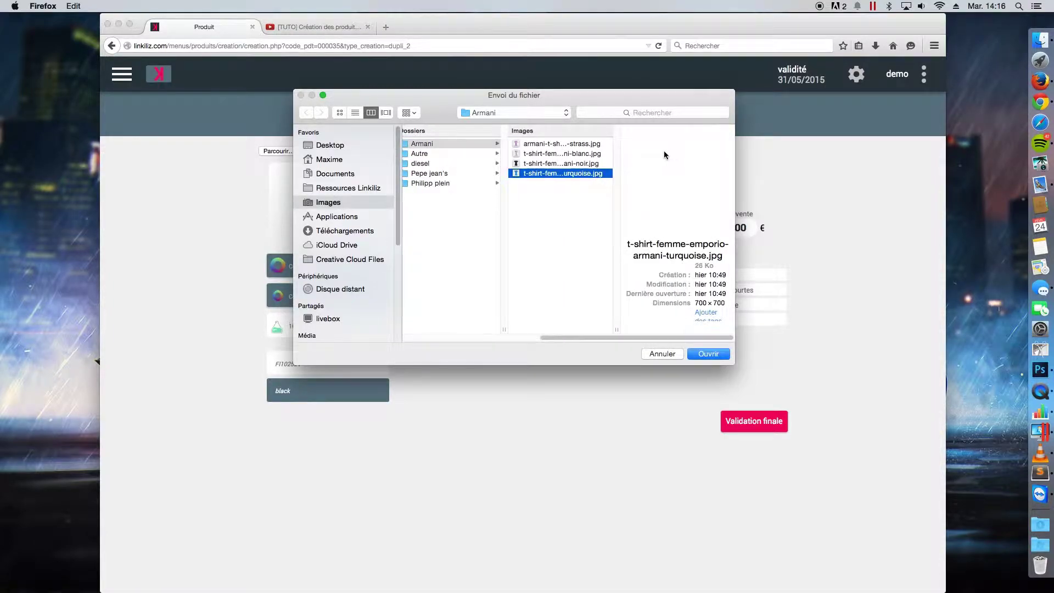
pyautogui.click(570, 145)
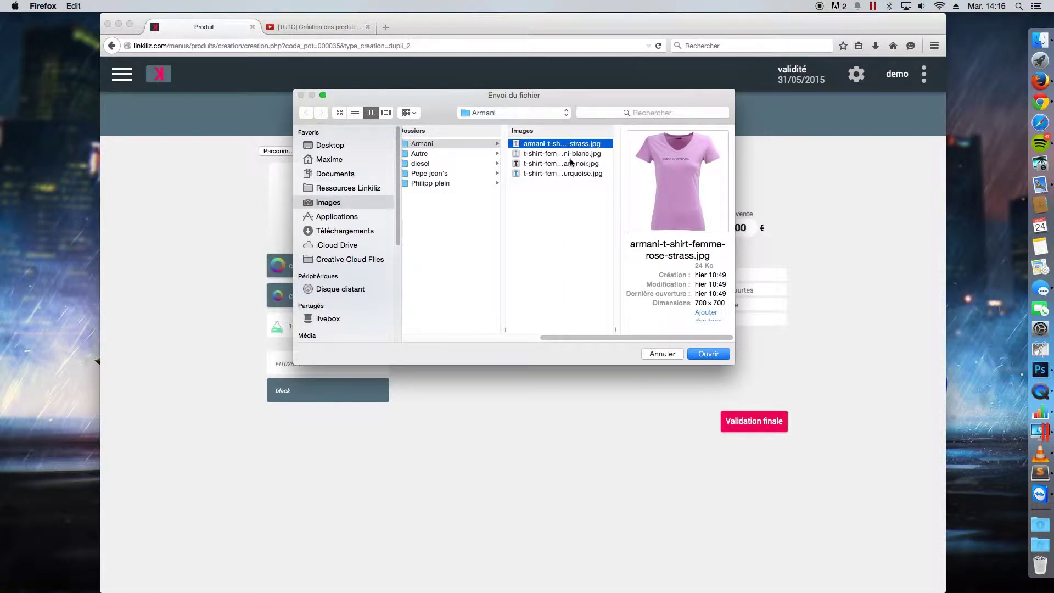
pyautogui.click(713, 353)
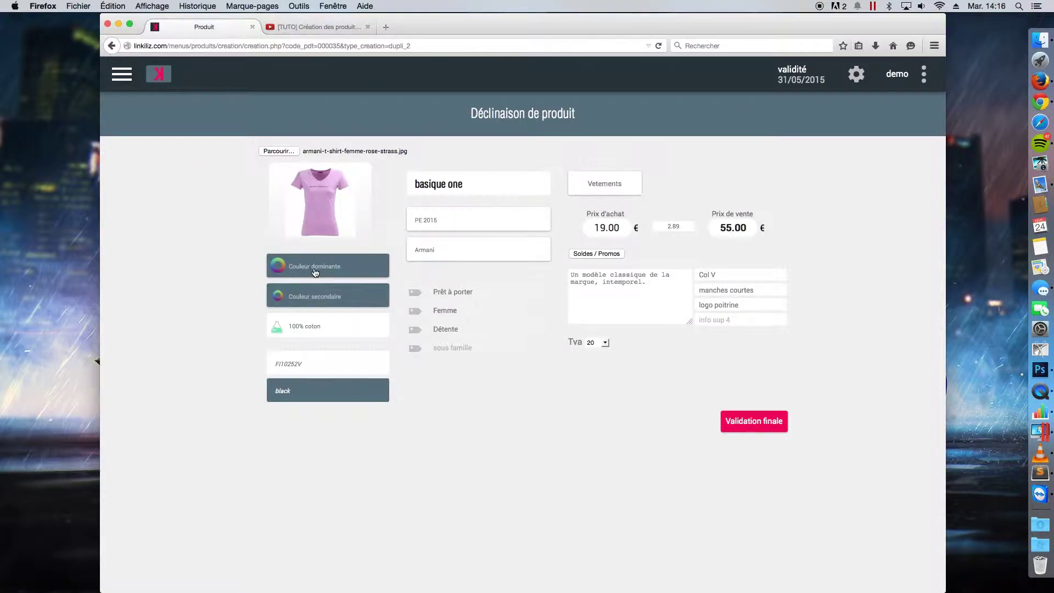
# Set the variation's dominant colour to rose, replace the supplier colour name with pink, and validate the new product.
pyautogui.click(314, 273)
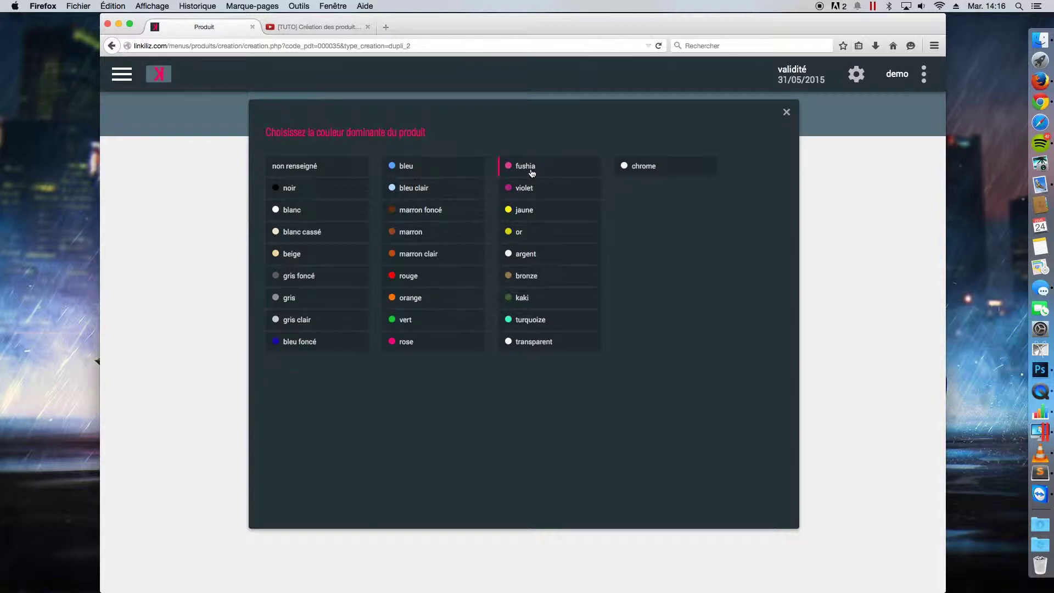
pyautogui.click(413, 342)
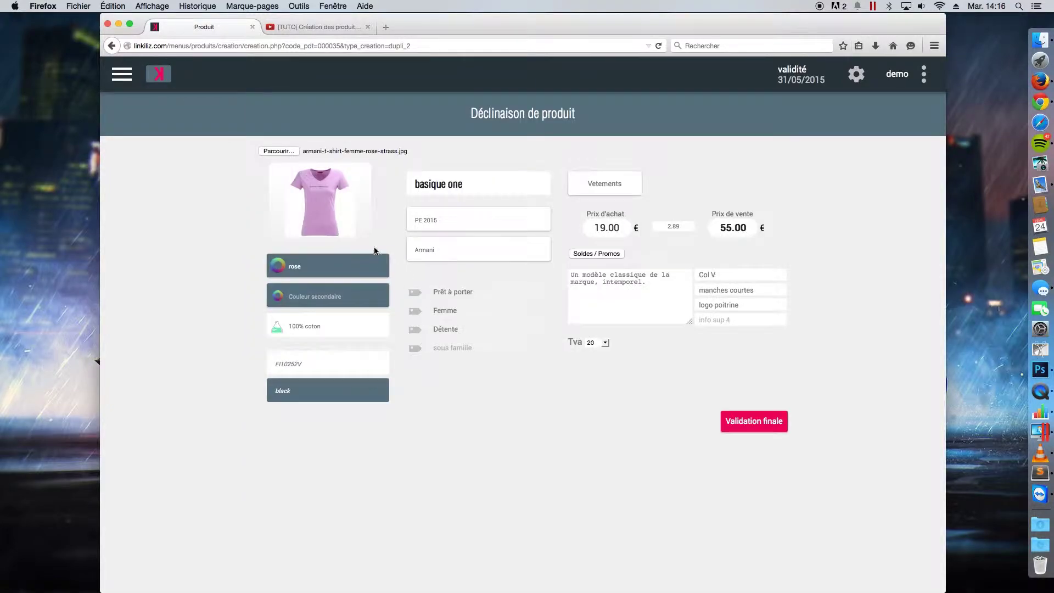
pyautogui.click(309, 387)
pyautogui.write('pl')
pyautogui.click(753, 423)
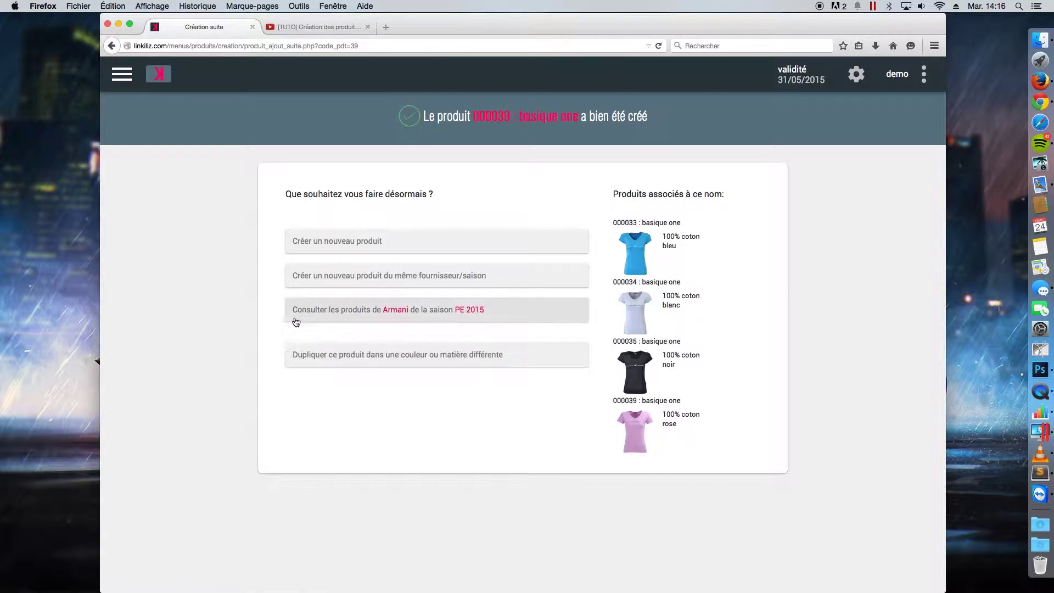
# Consult the Armani products of season PE 2015 and view the product sheets of the pink and white "basique one" T-shirts.
pyautogui.click(430, 316)
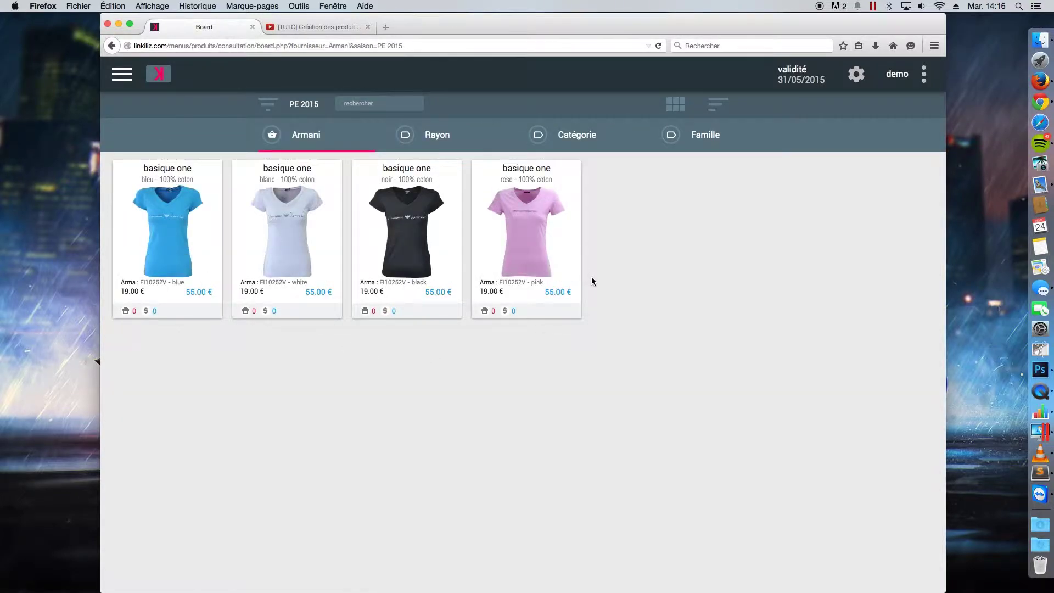
pyautogui.click(564, 266)
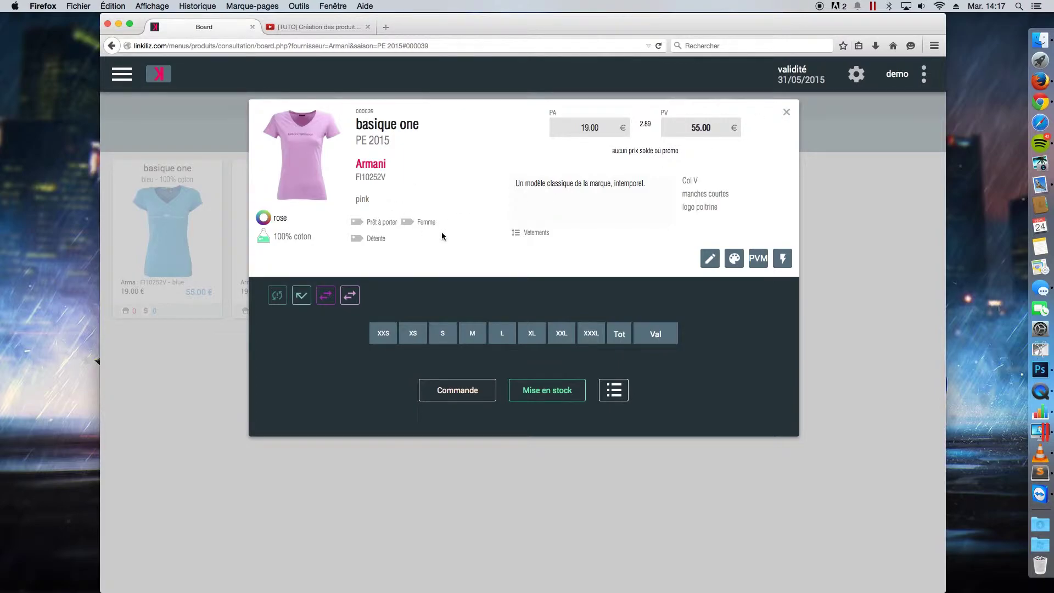
pyautogui.click(786, 113)
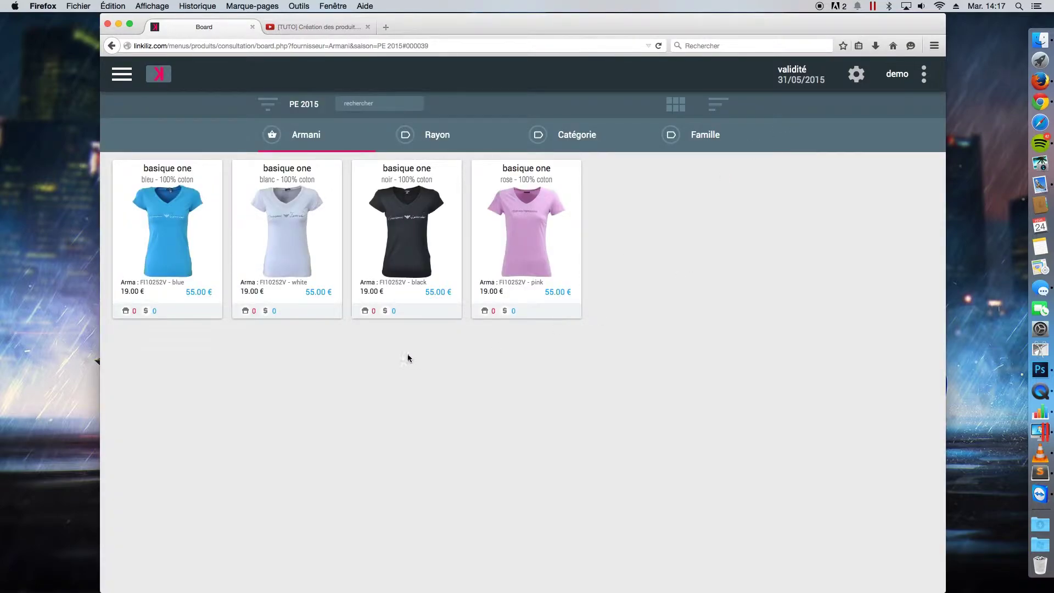
pyautogui.click(327, 267)
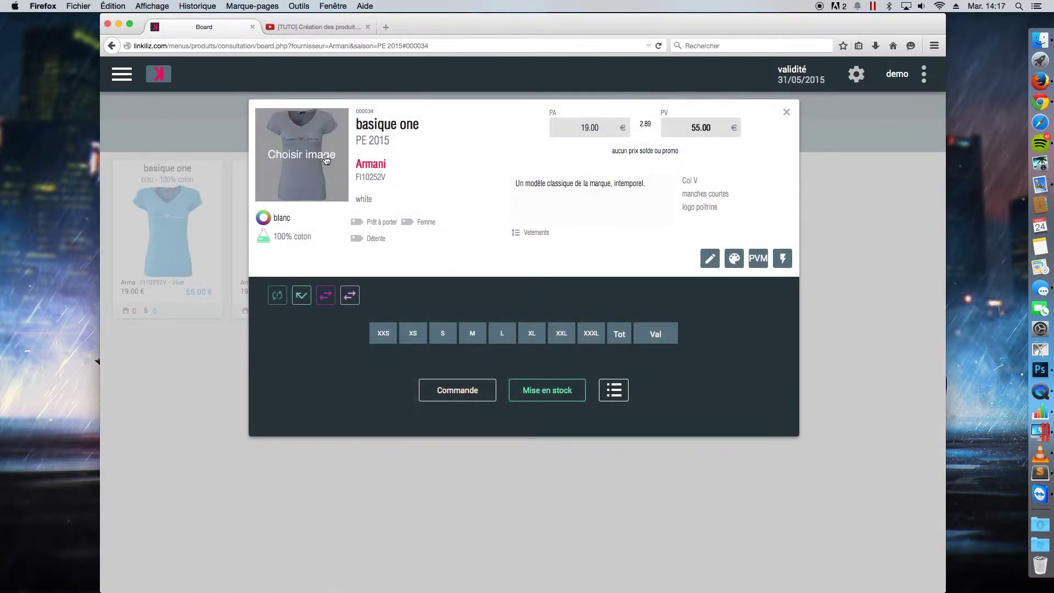